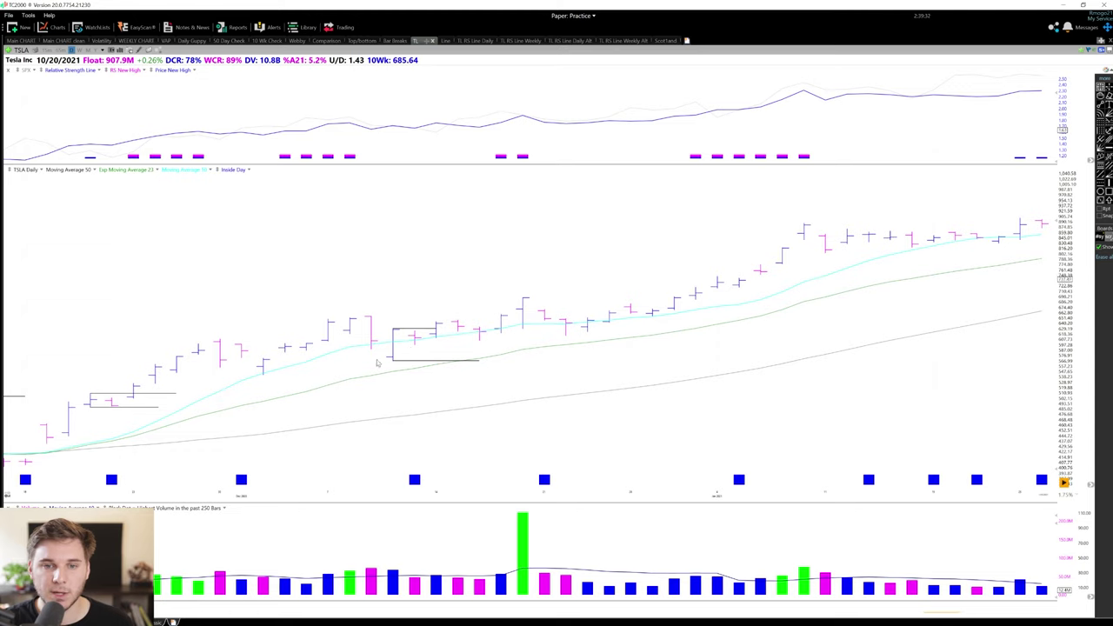
Open the Inside Day plot's formula to review it, then close the settings.
right_click(234, 170)
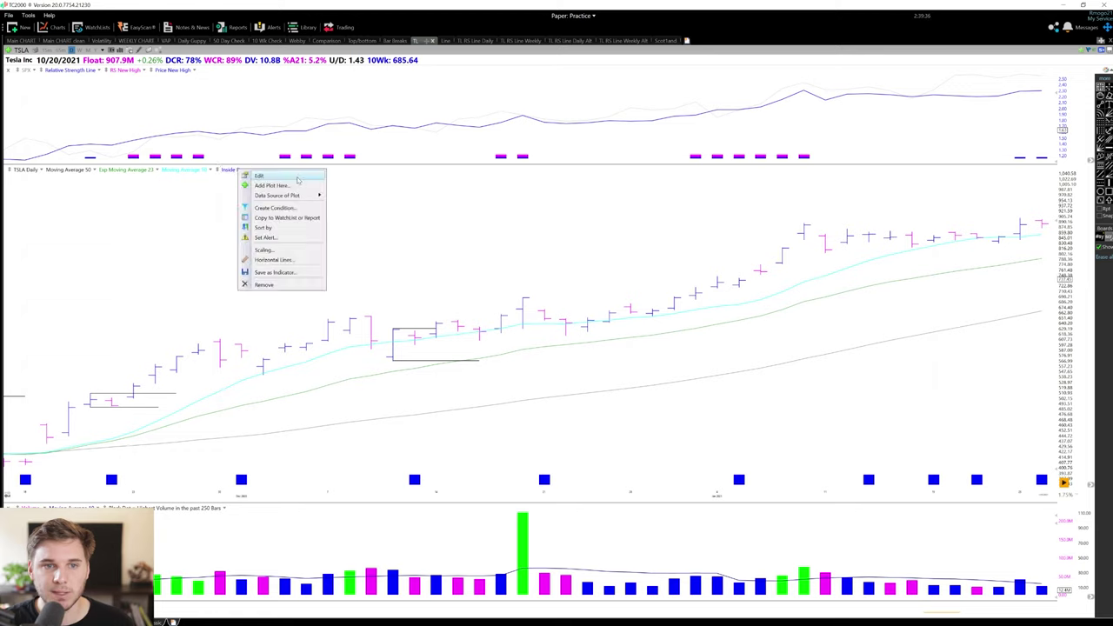
click(258, 175)
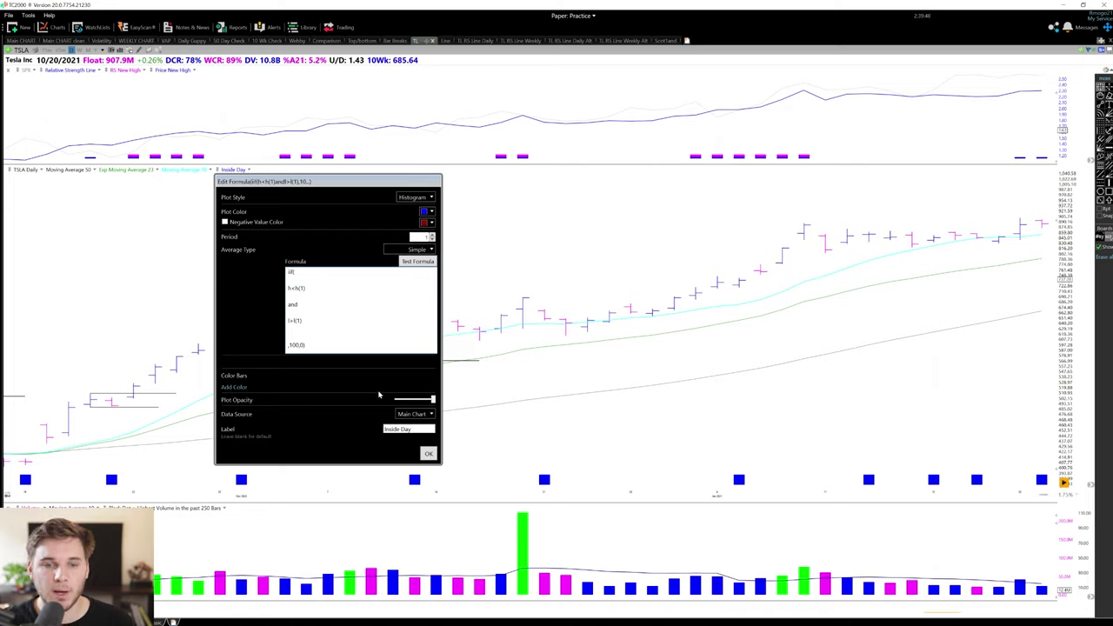
click(427, 454)
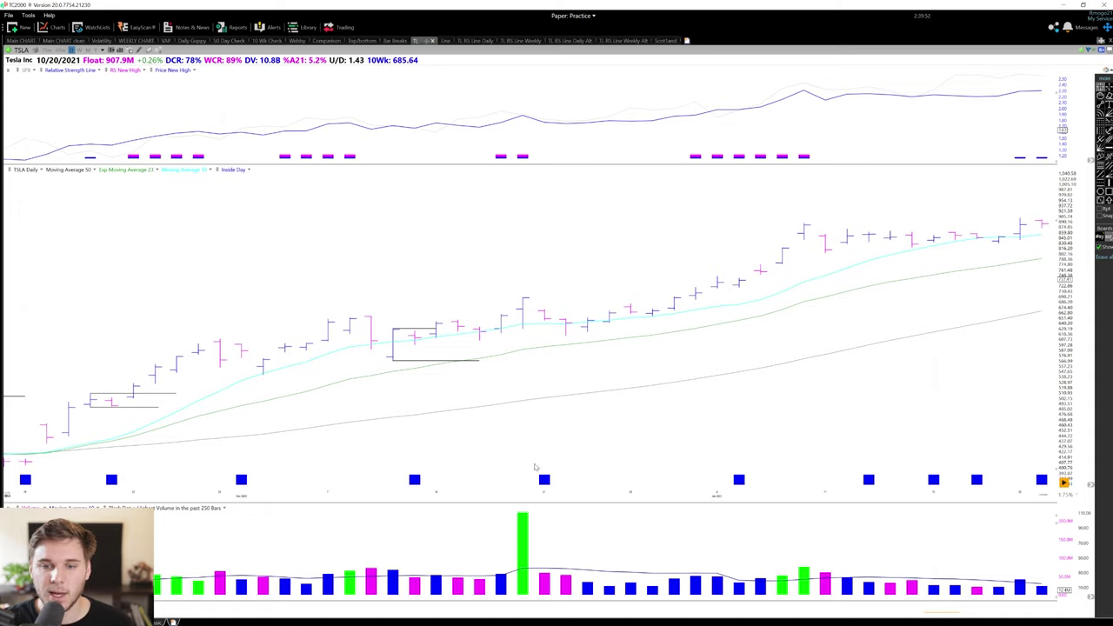
Check the values of several TSLA daily bars, including the 11/20/20 bar.
click(543, 322)
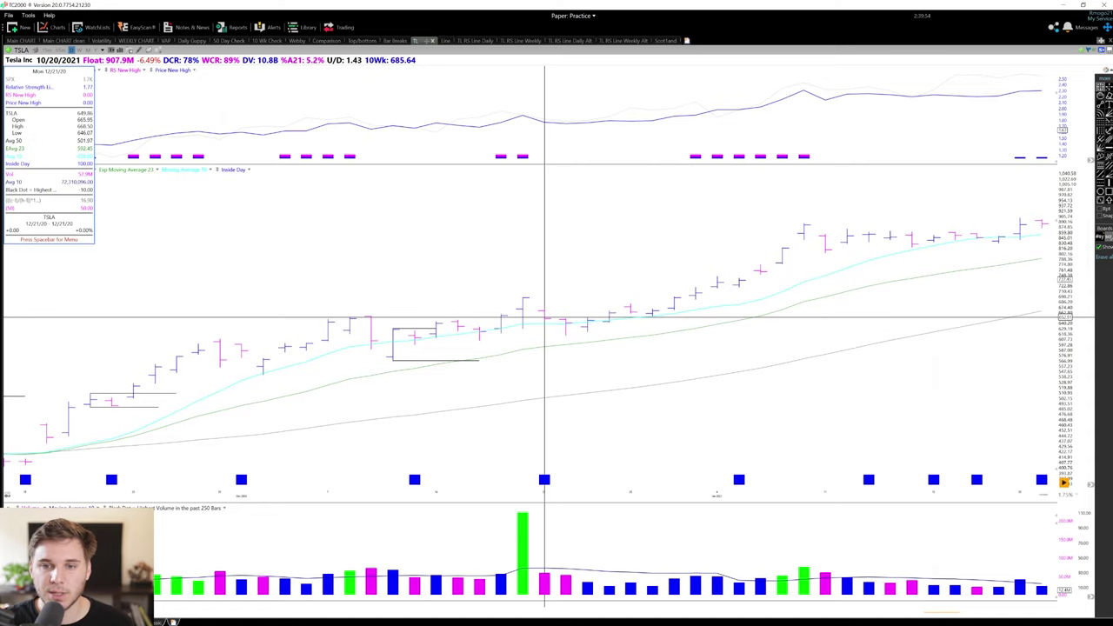
click(738, 342)
click(112, 434)
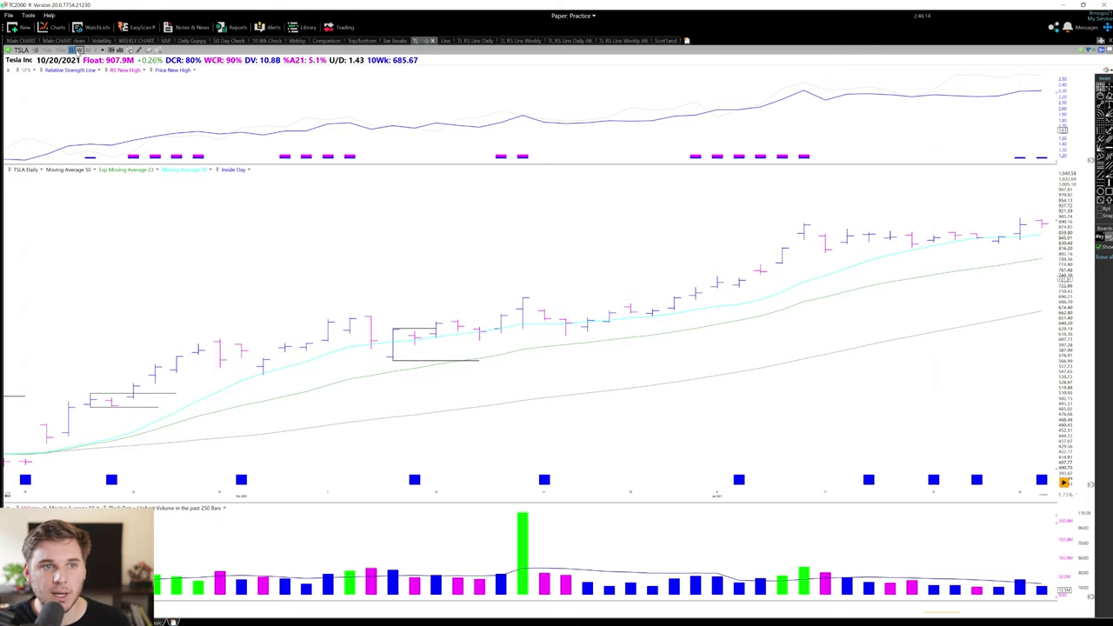
On TSLA weekly, read the 7/2/20 and 7/10/20 bars, then return to daily.
click(78, 51)
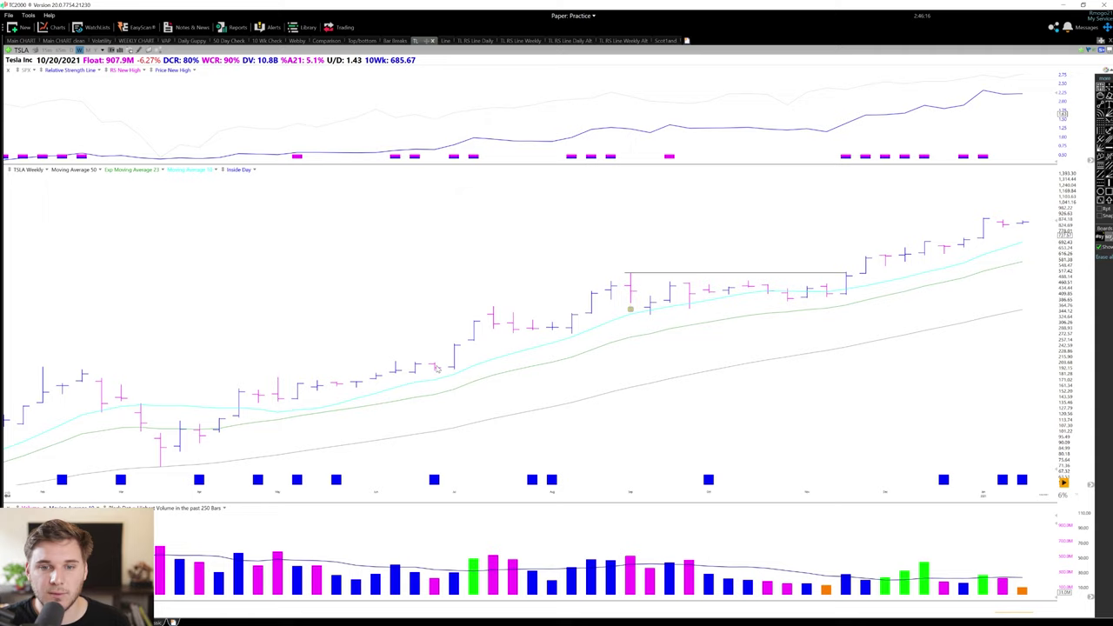
click(437, 369)
click(454, 364)
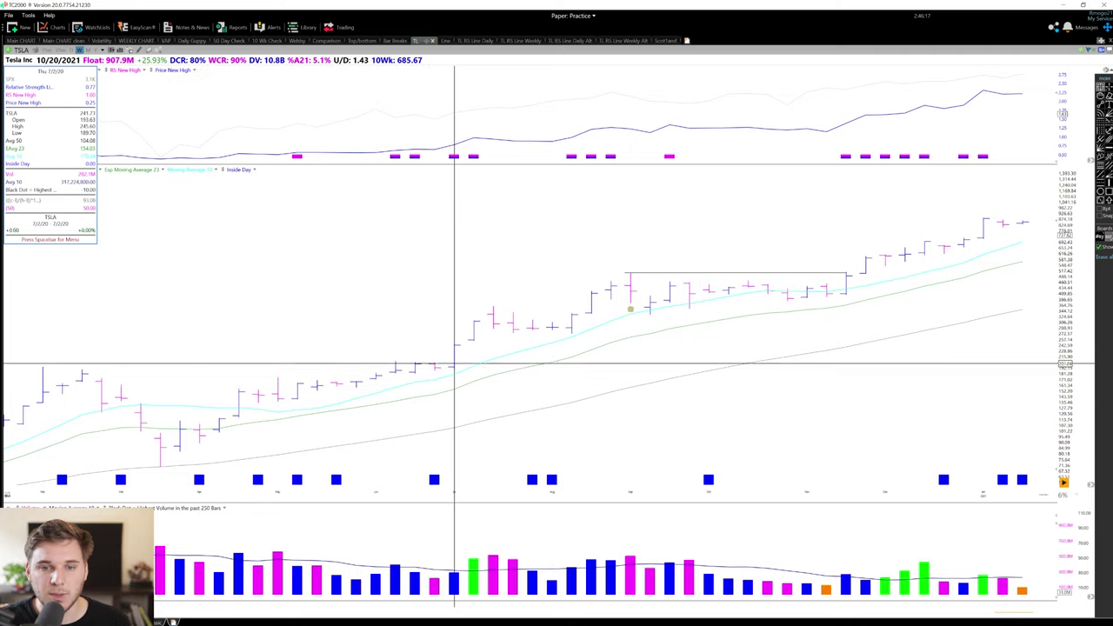
click(453, 363)
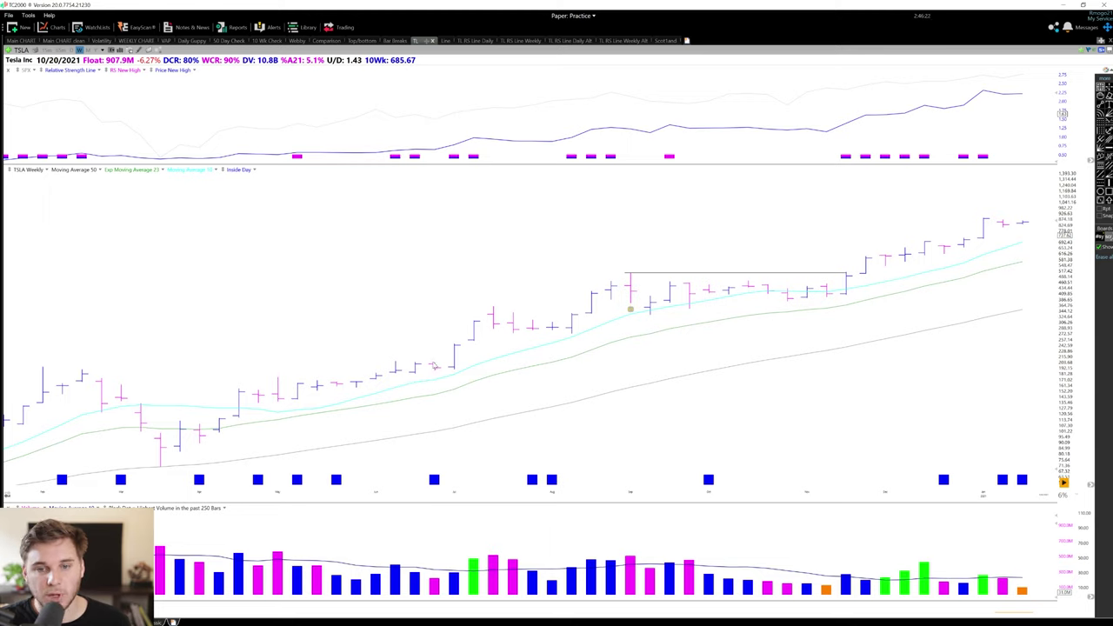
click(453, 364)
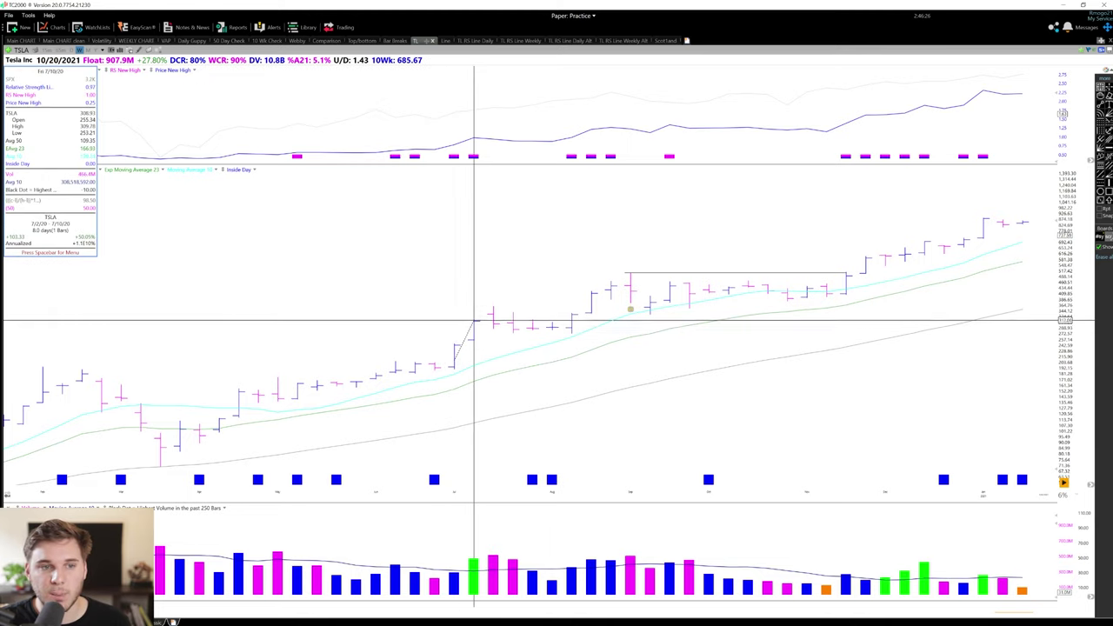
drag(474, 321, 474, 321)
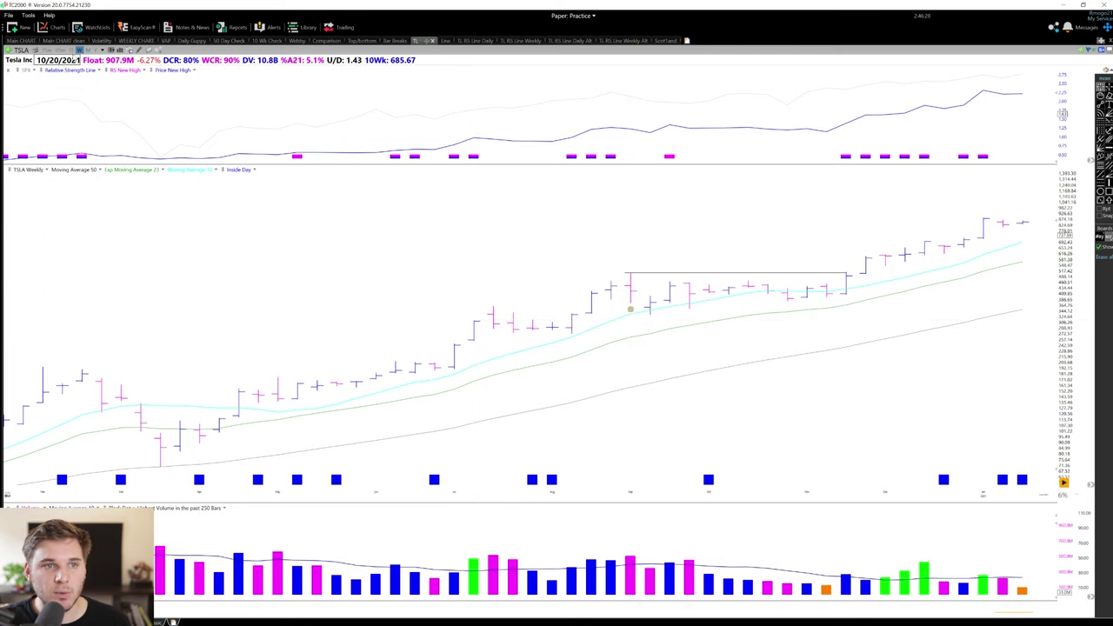
key(d)
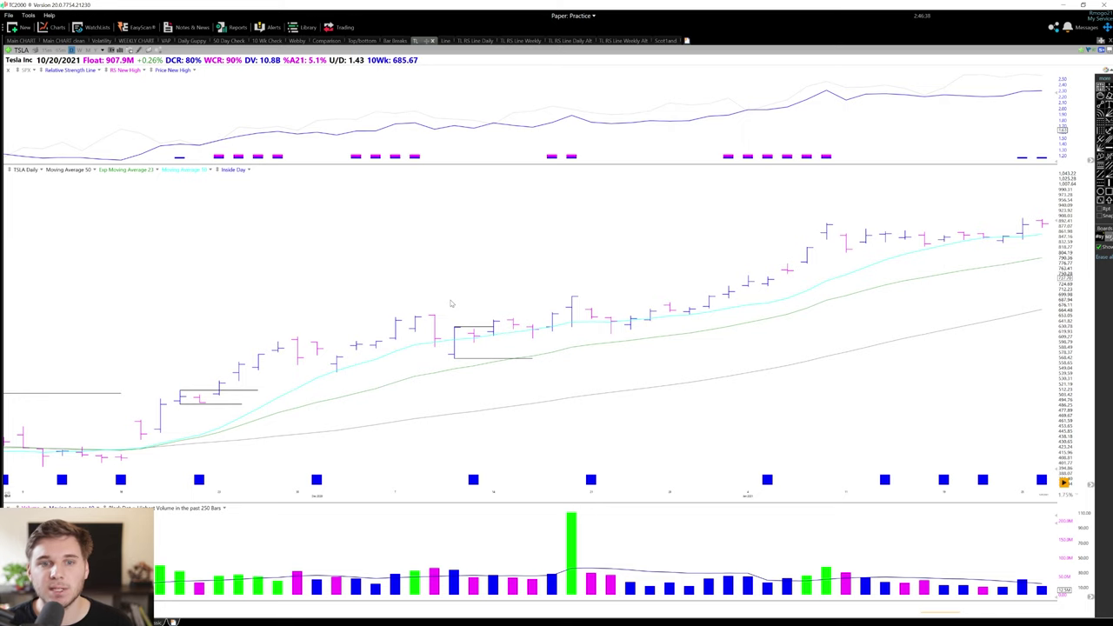
Zoom the TSLA daily chart out to show the 2020 base and read the 11/19/20 bar.
scroll(418, 395, down, 5)
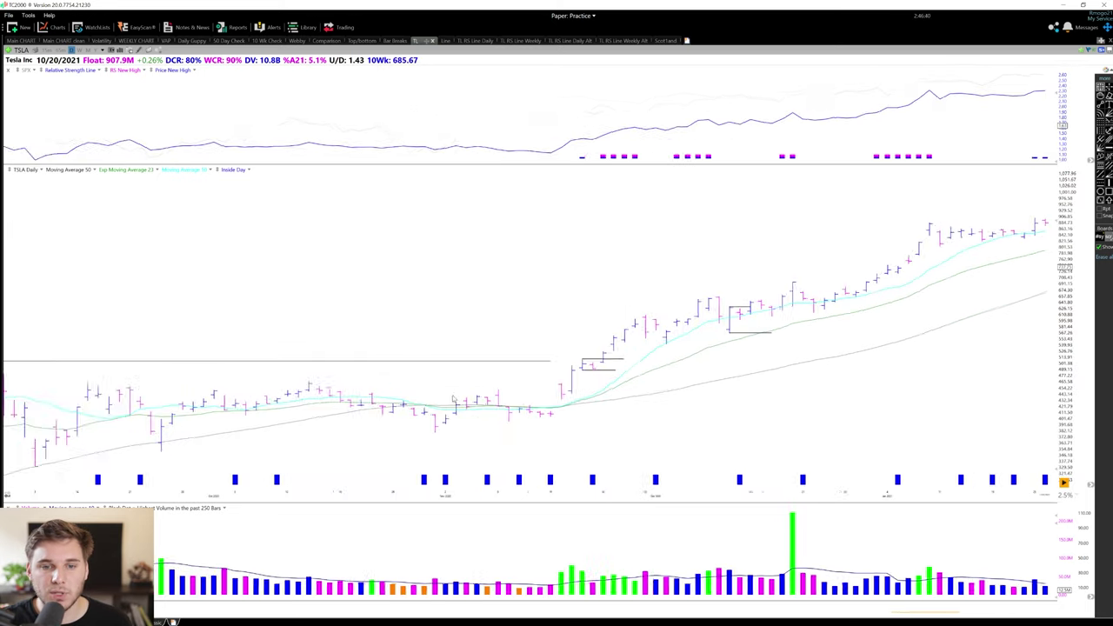
scroll(641, 377, down, 2)
scroll(631, 380, up, 3)
scroll(625, 382, down, 1)
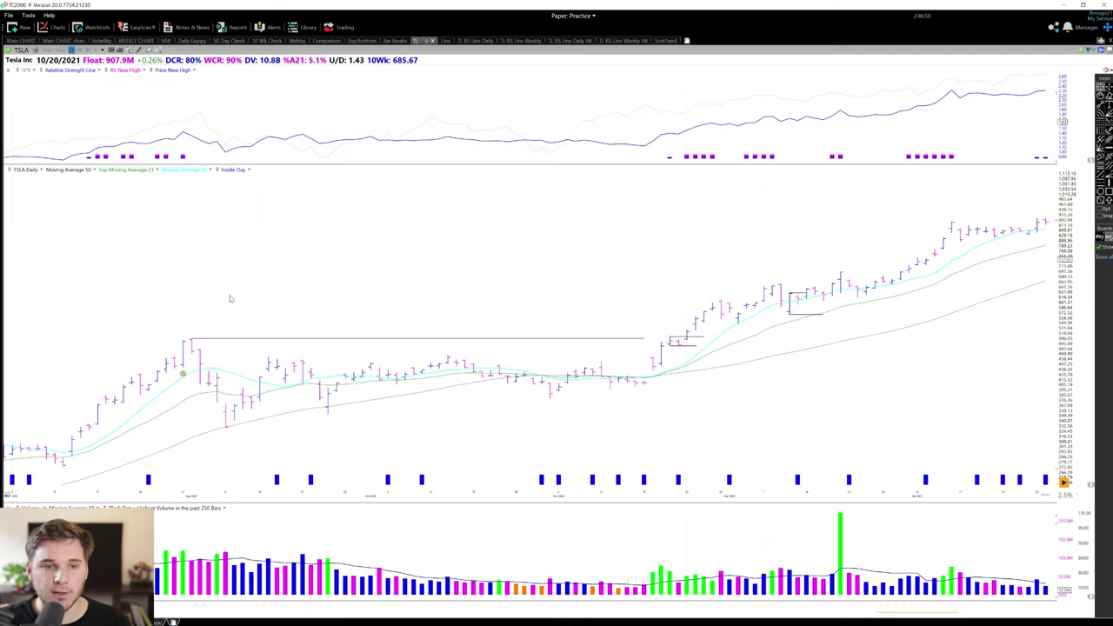
scroll(629, 372, up, 2)
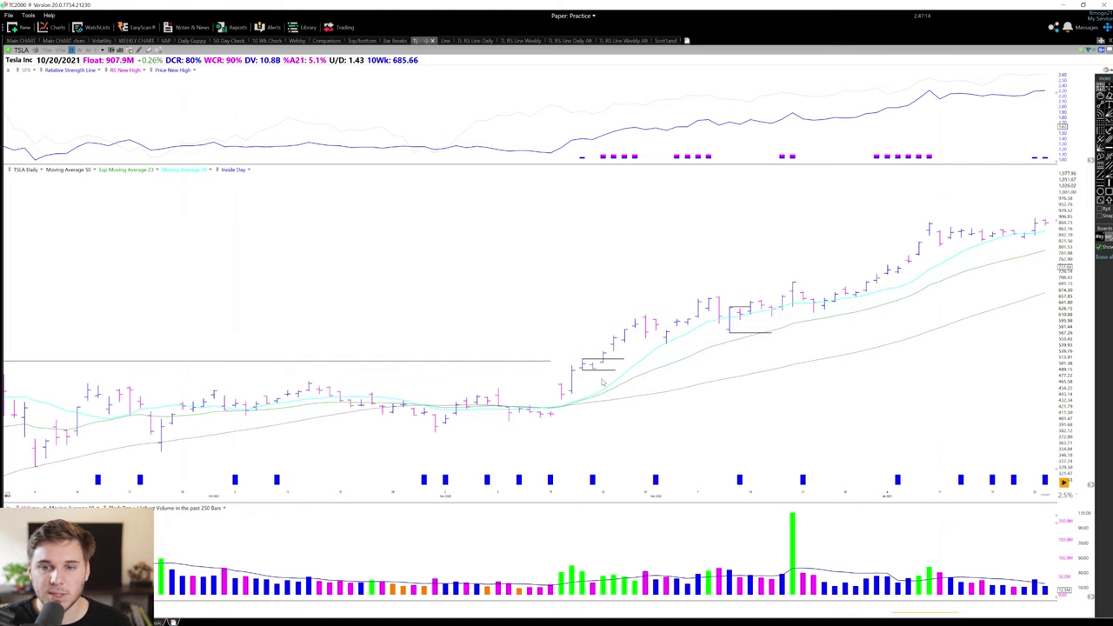
scroll(604, 383, down, 2)
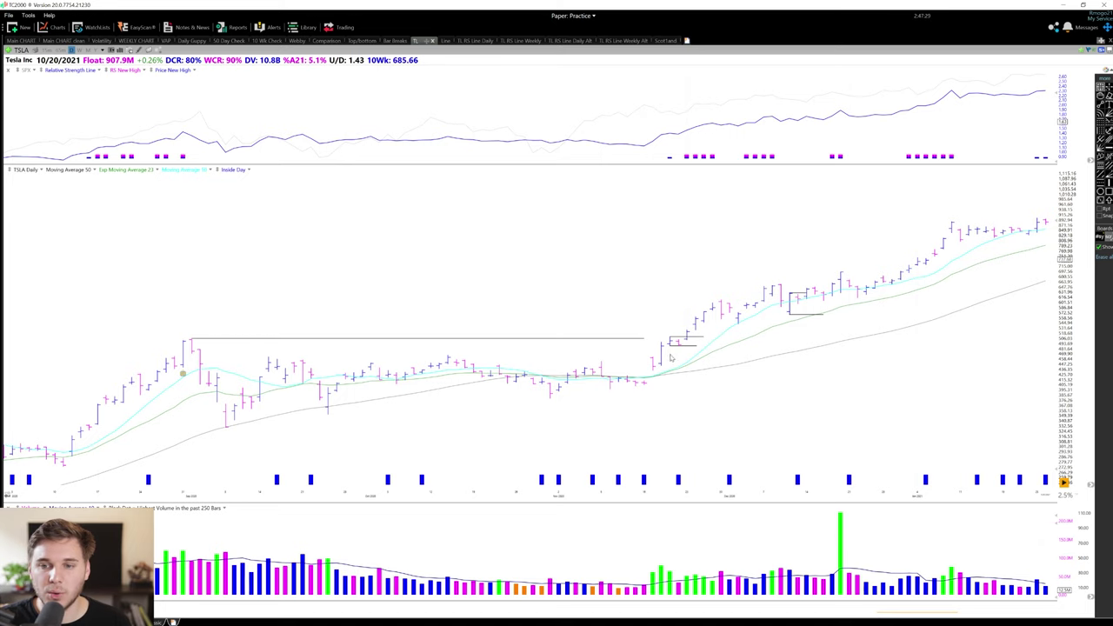
click(669, 356)
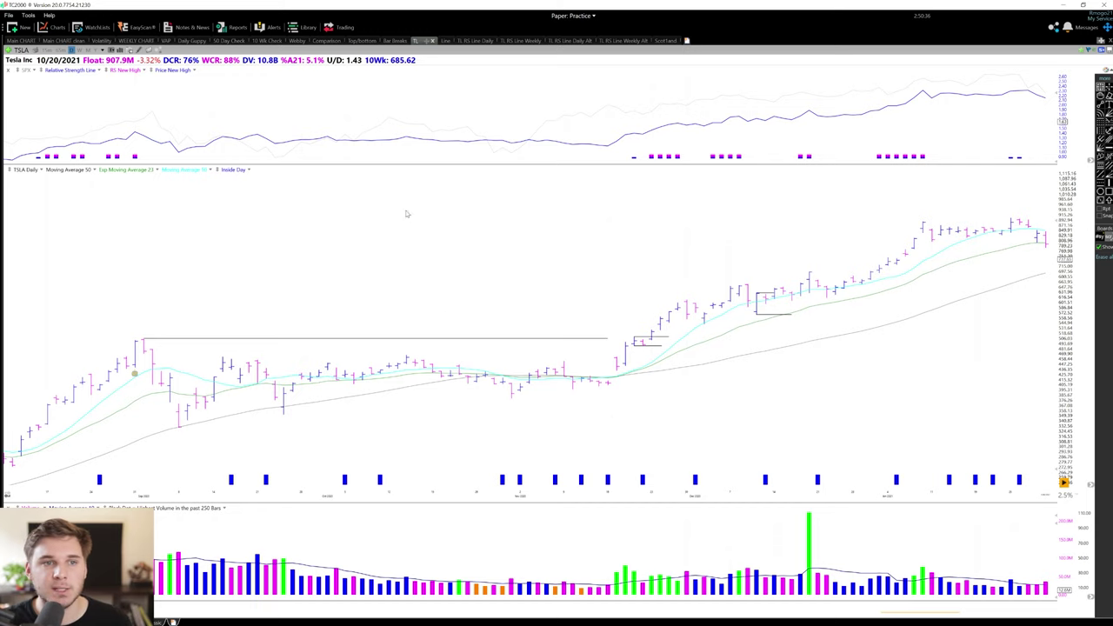
On TSLA weekly, zoom in and read the 2/7/20, 6/26/20 and 7/2/20 bars.
click(78, 50)
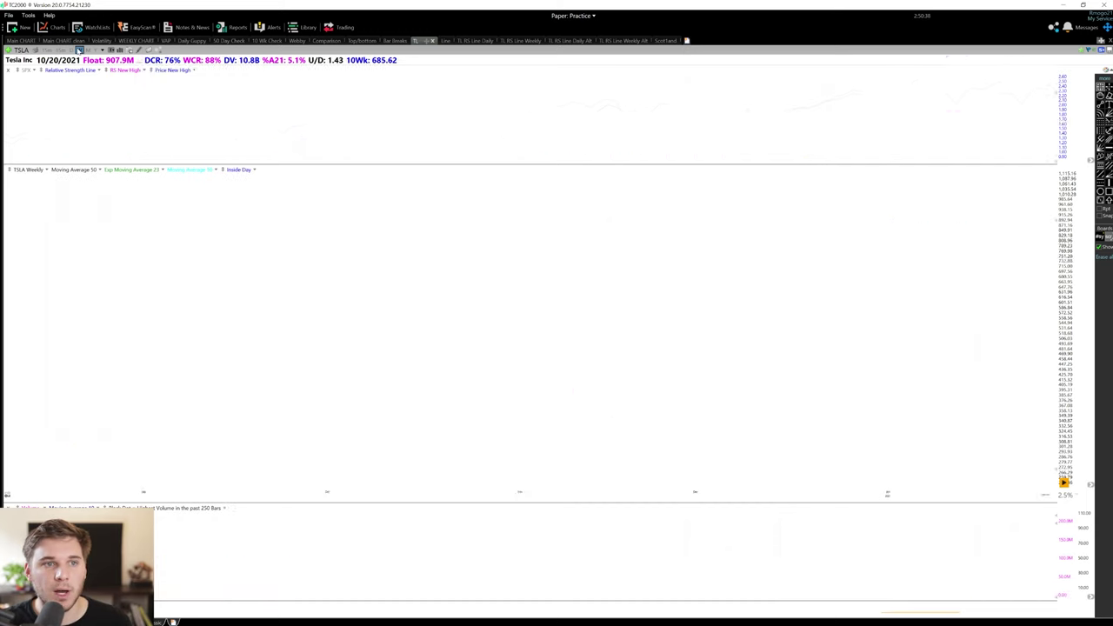
scroll(668, 357, up, 1)
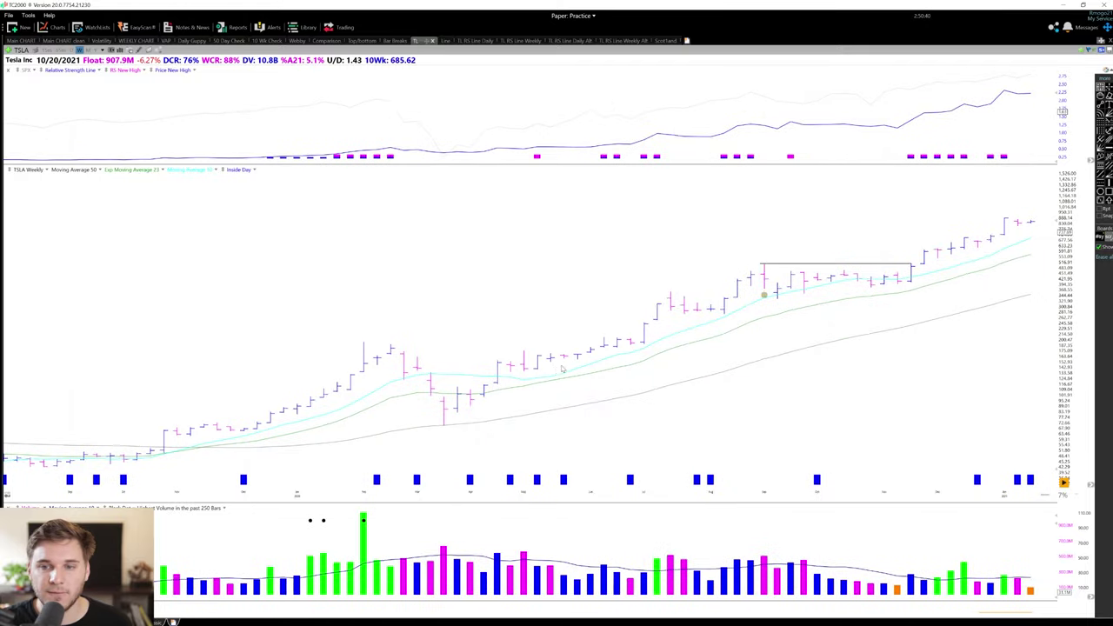
scroll(561, 370, up, 1)
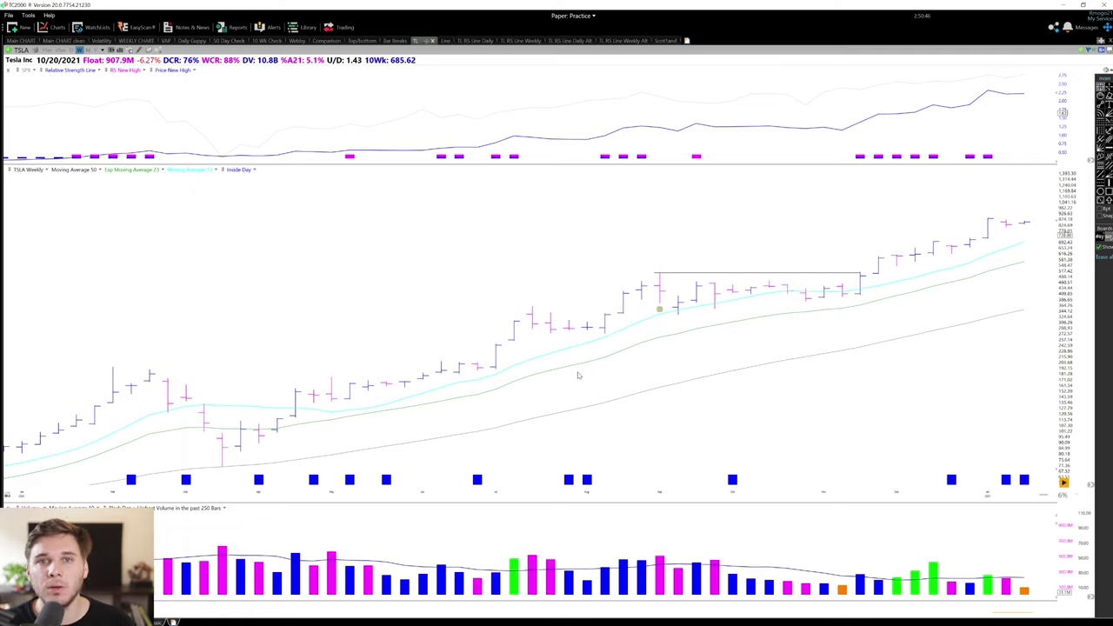
click(113, 370)
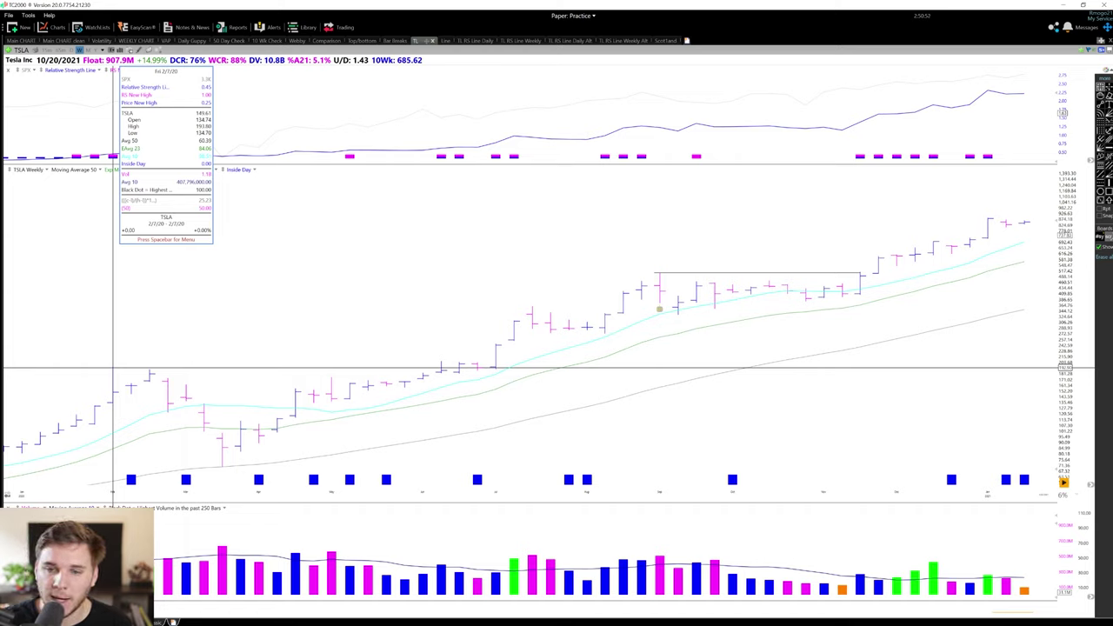
click(113, 369)
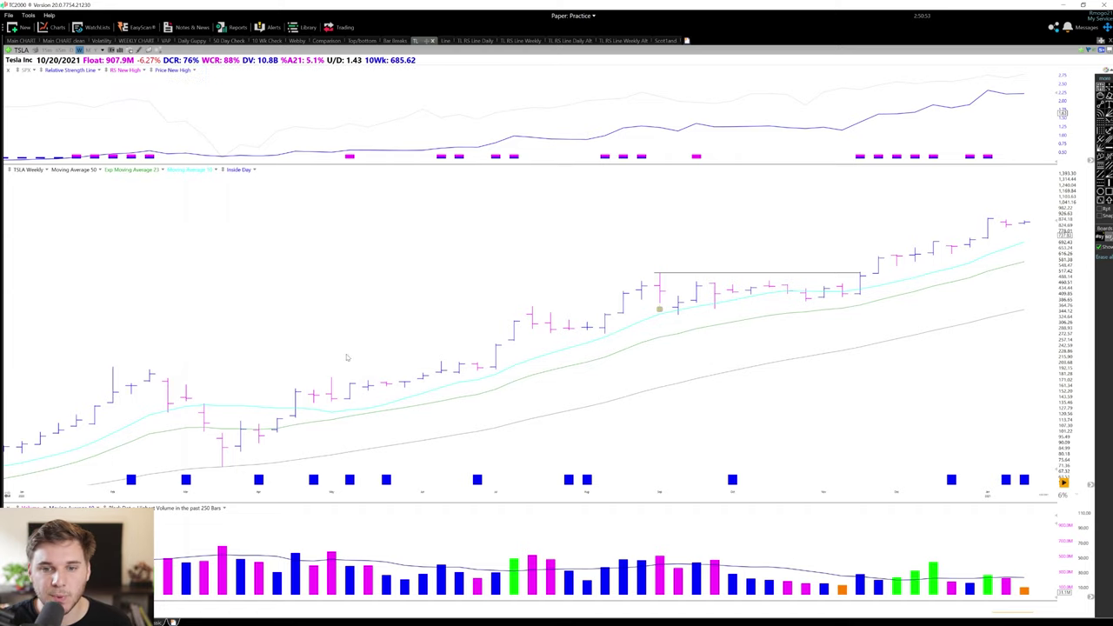
click(476, 366)
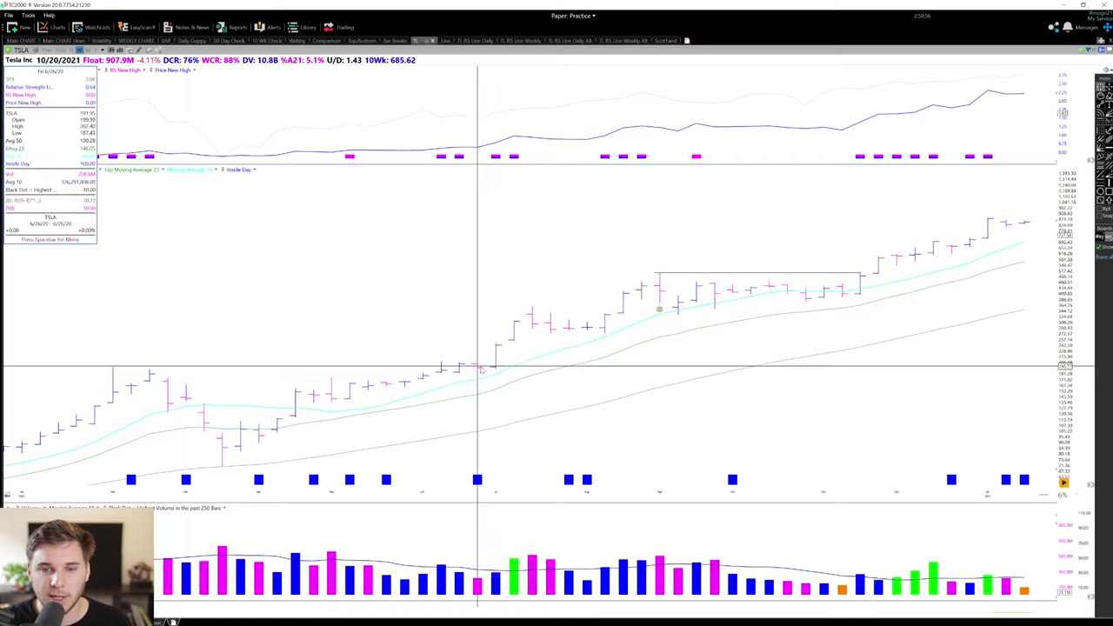
click(480, 368)
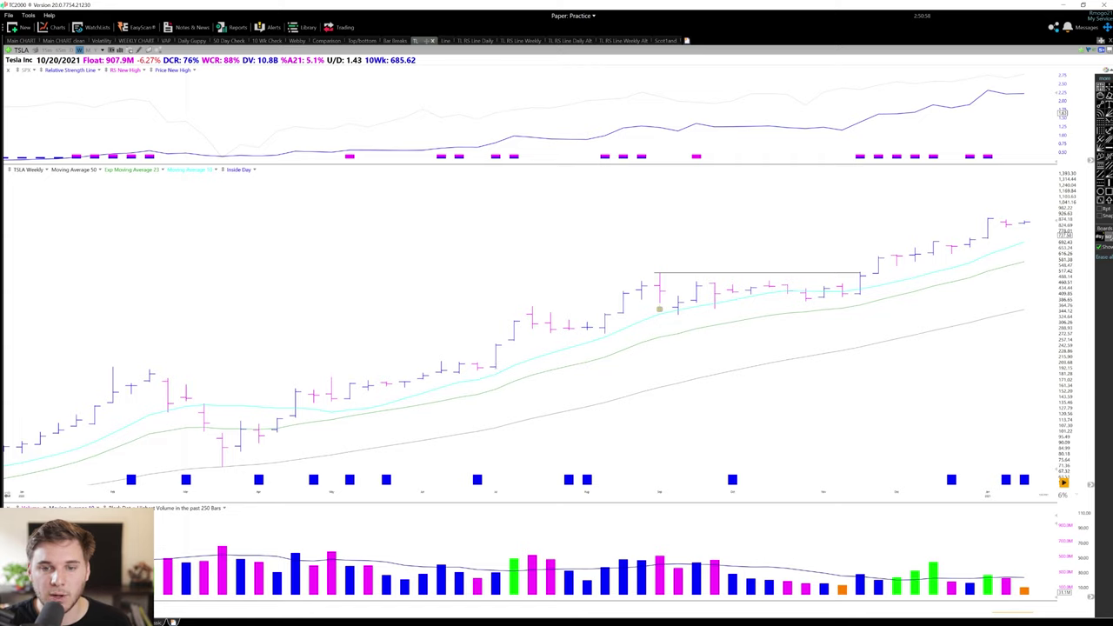
click(497, 360)
click(498, 363)
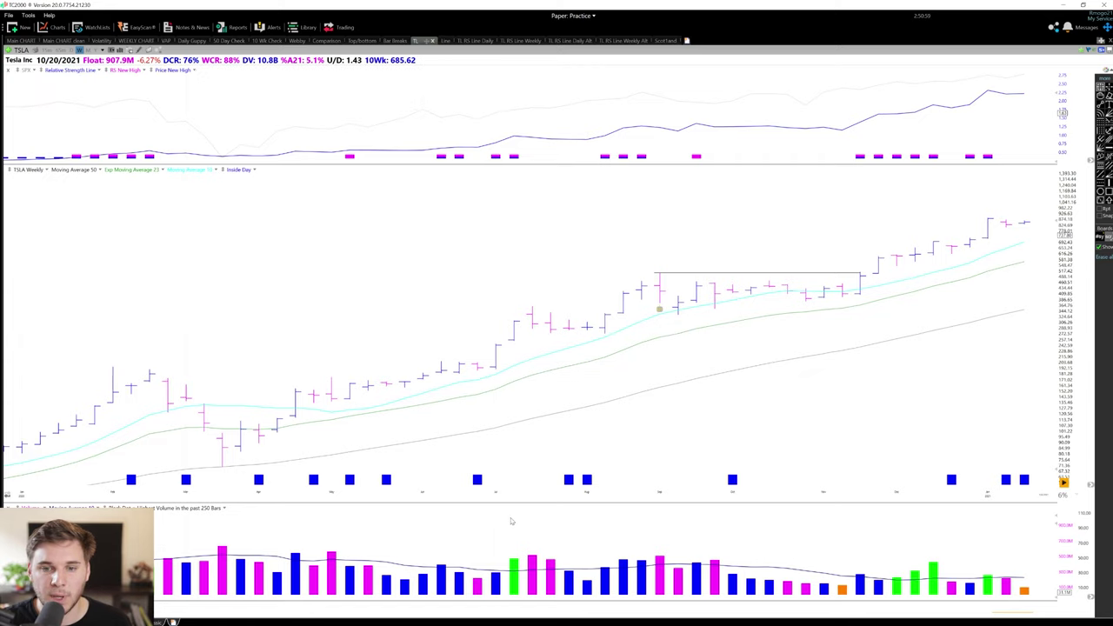
click(496, 358)
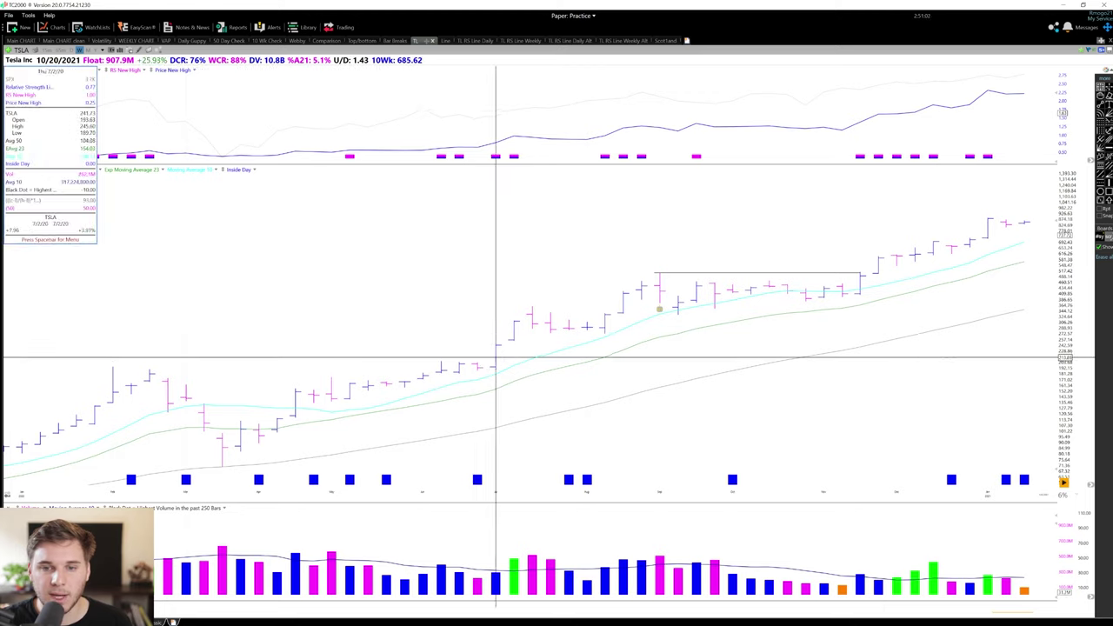
click(570, 299)
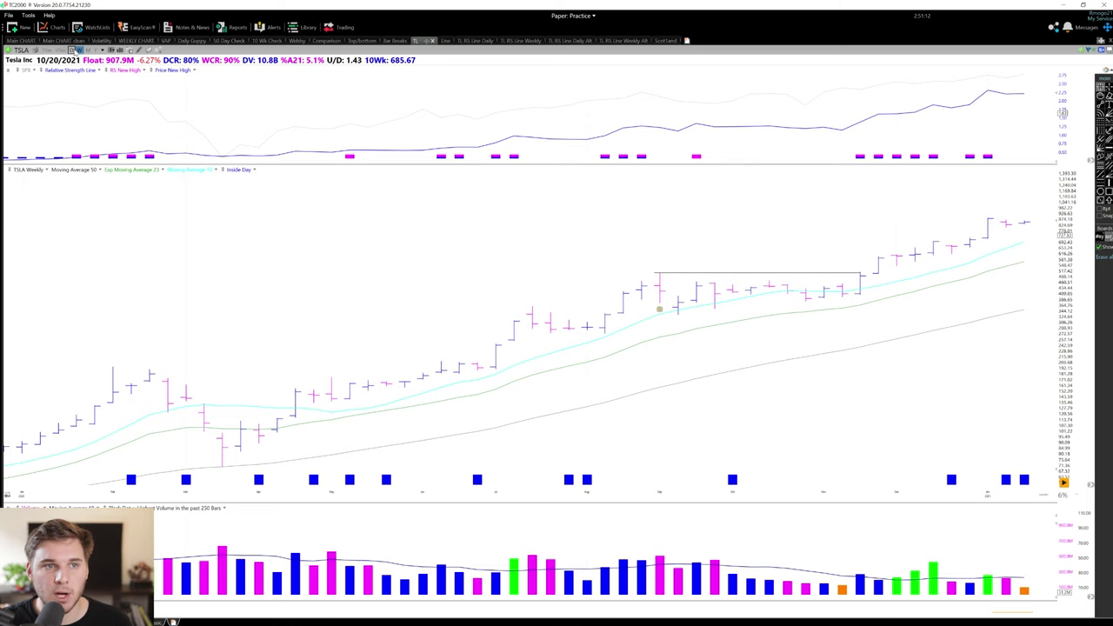
Return TSLA to daily bars and check the 6/25/20 bar's data.
click(77, 50)
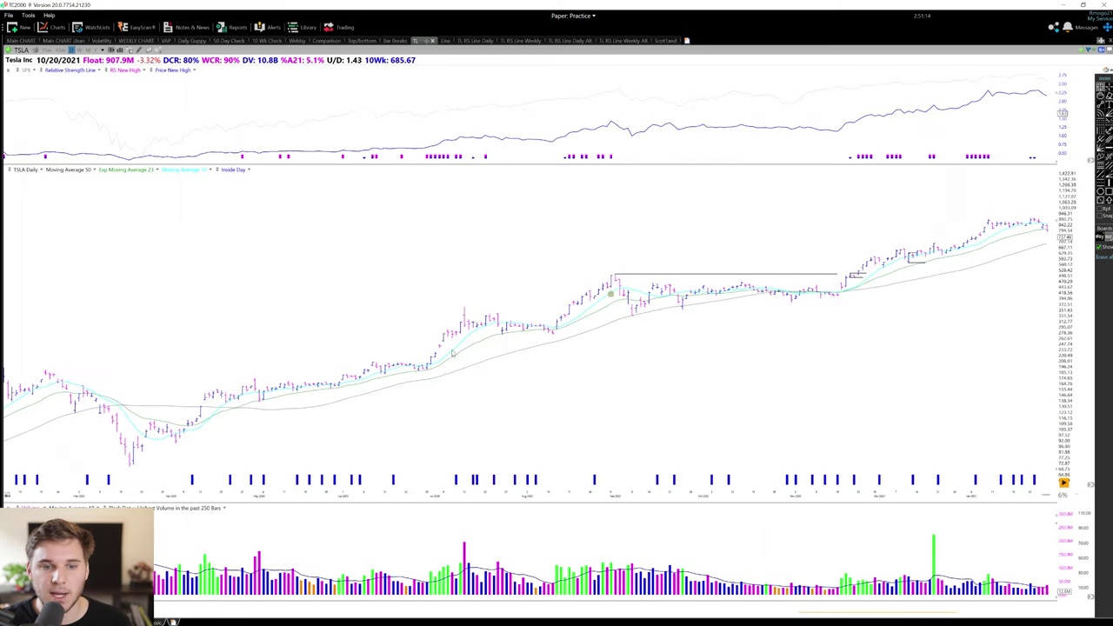
click(419, 369)
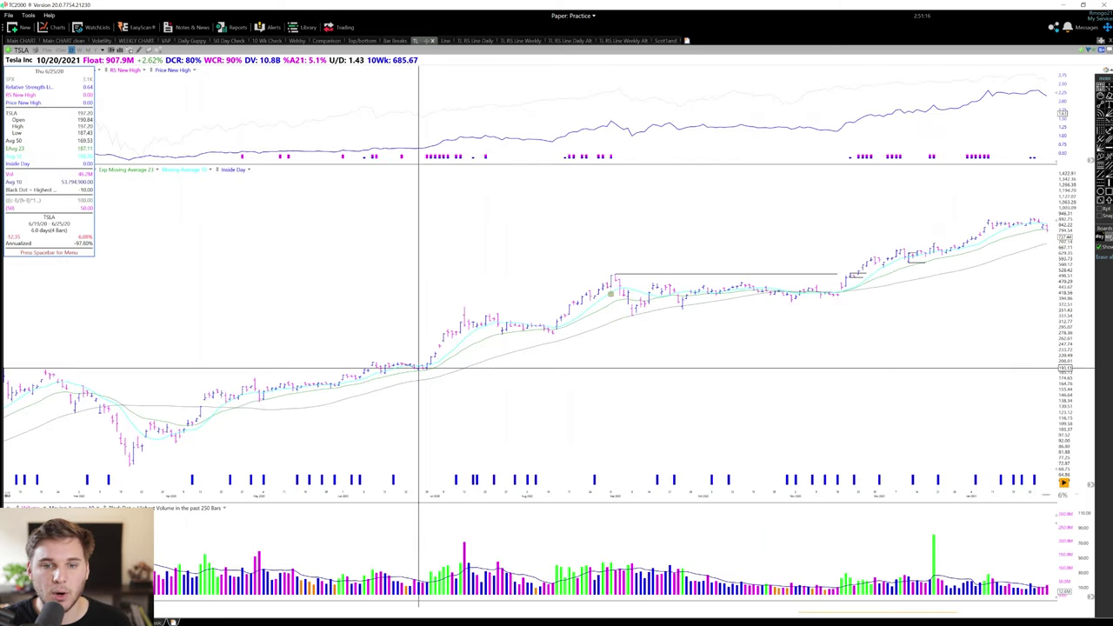
click(298, 259)
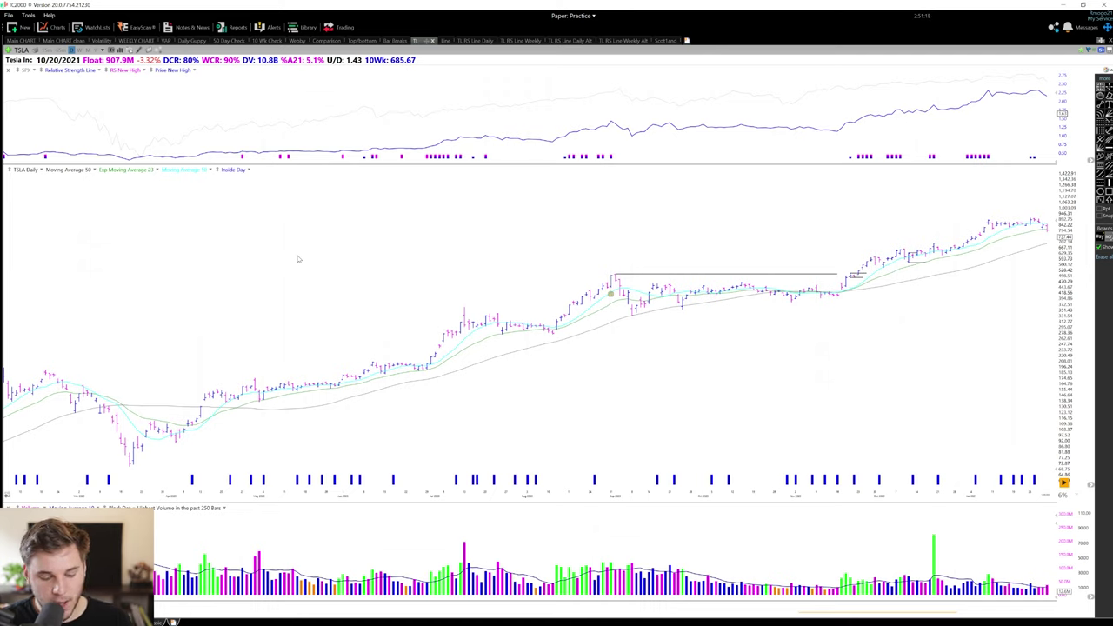
Load the PLTR daily chart and zoom in to widen its bars.
text(pl)
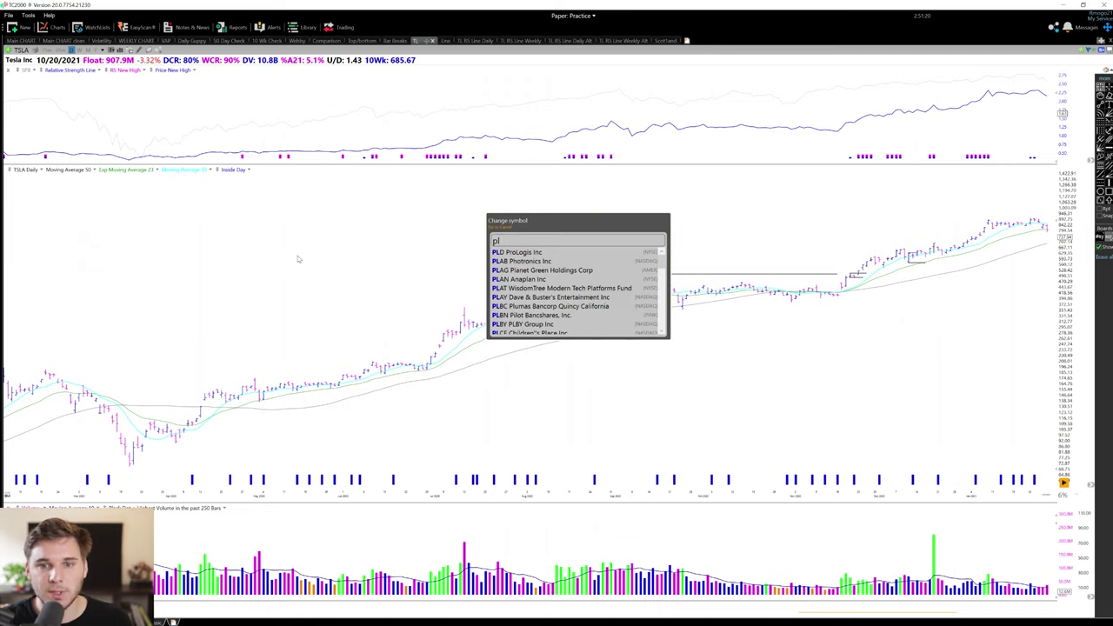
text(tr)
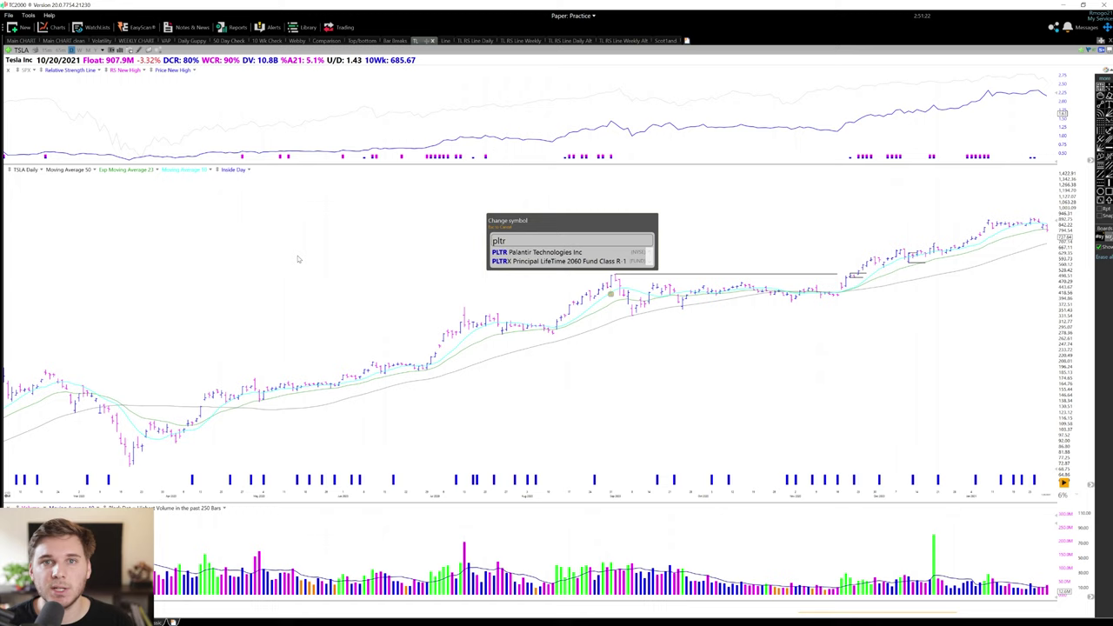
key(Return)
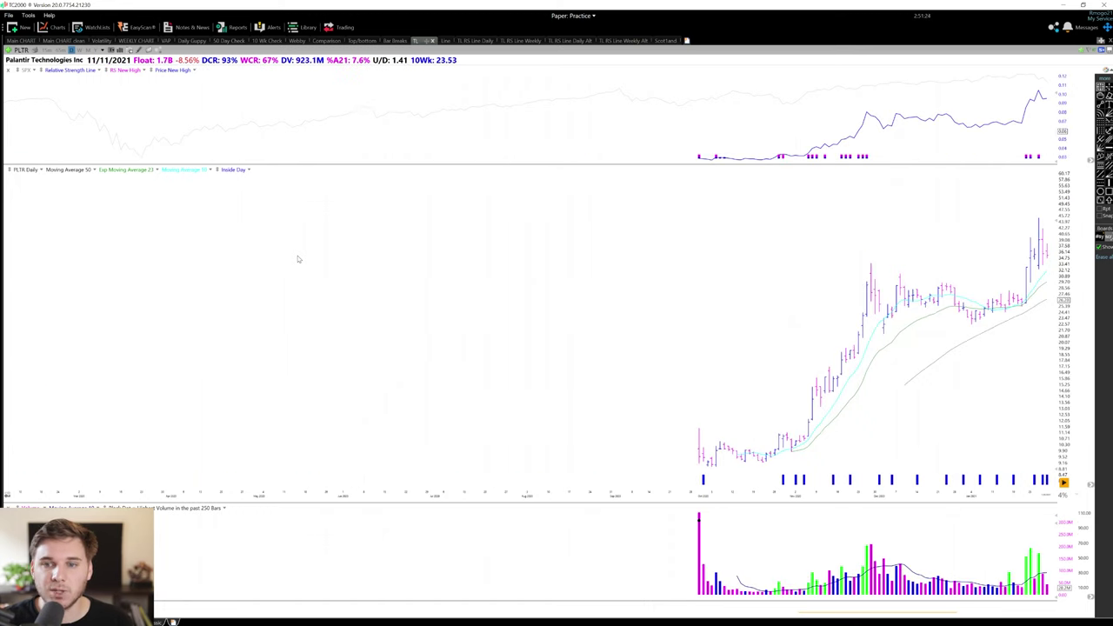
scroll(559, 416, up, 3)
scroll(546, 406, up, 1)
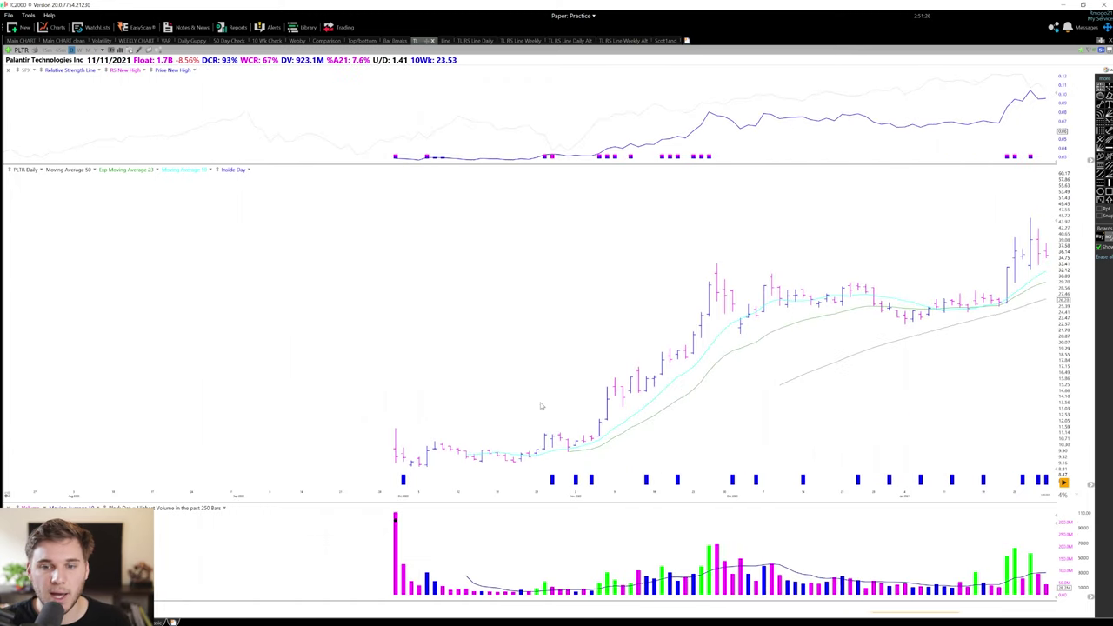
scroll(442, 414, up, 1)
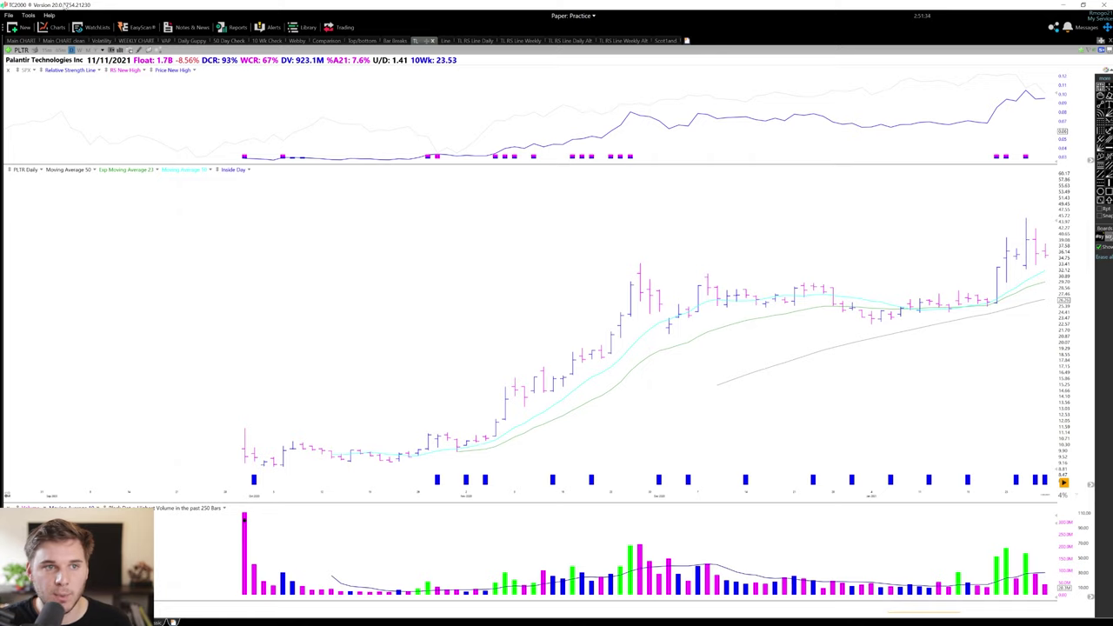
Show PLTR weekly, zoom in, and measure the inside-week-to-peak rise of about +184.57%.
click(79, 50)
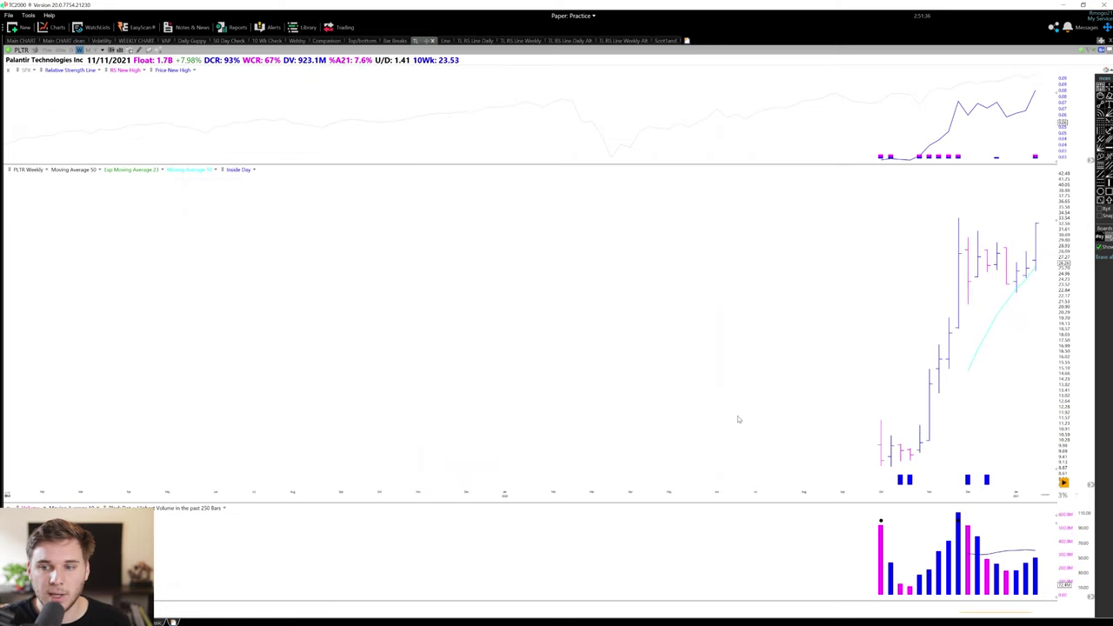
scroll(736, 417, up, 5)
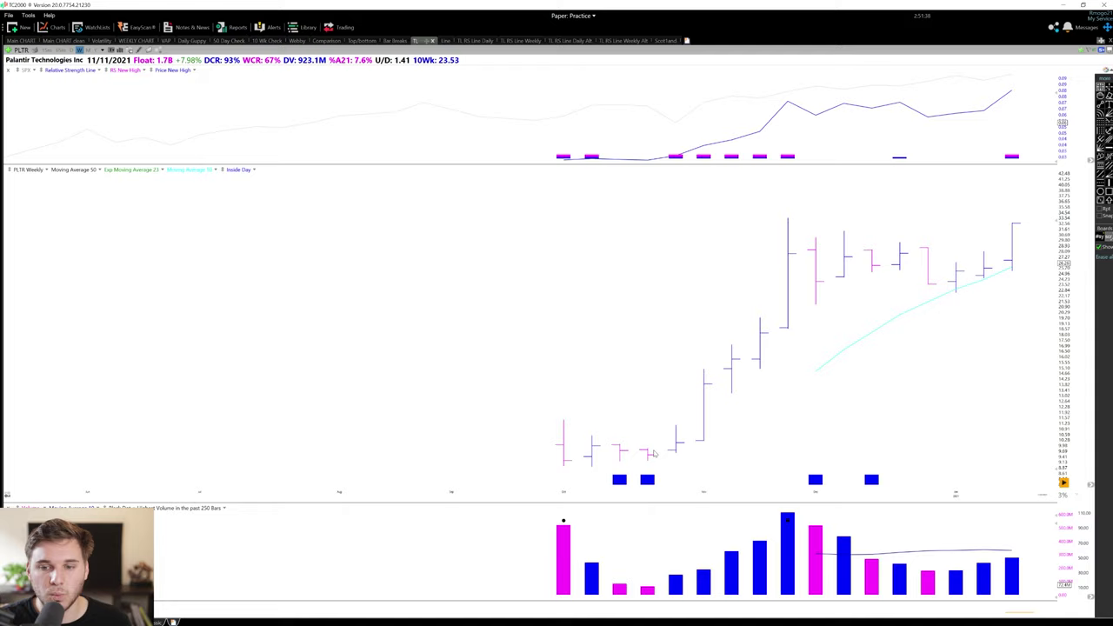
scroll(645, 454, up, 1)
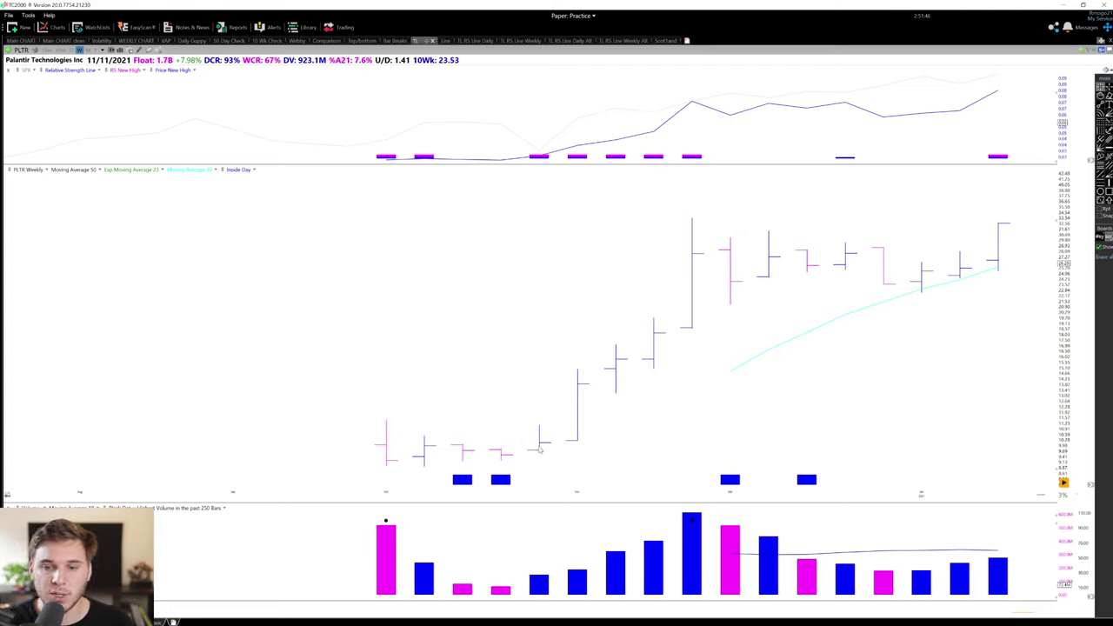
click(501, 452)
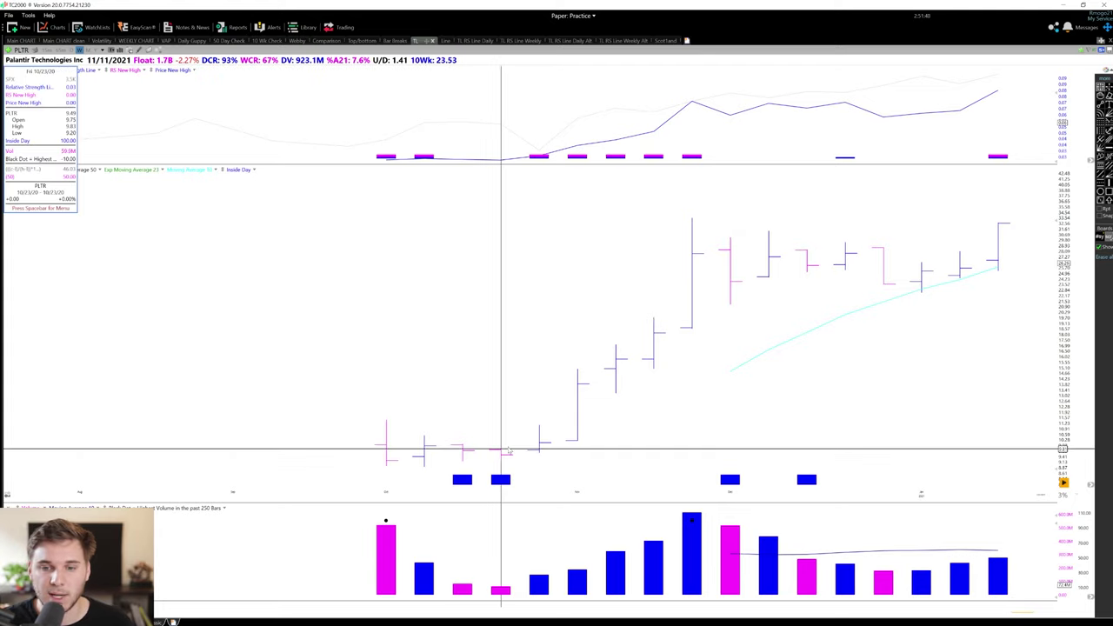
drag(539, 447, 692, 234)
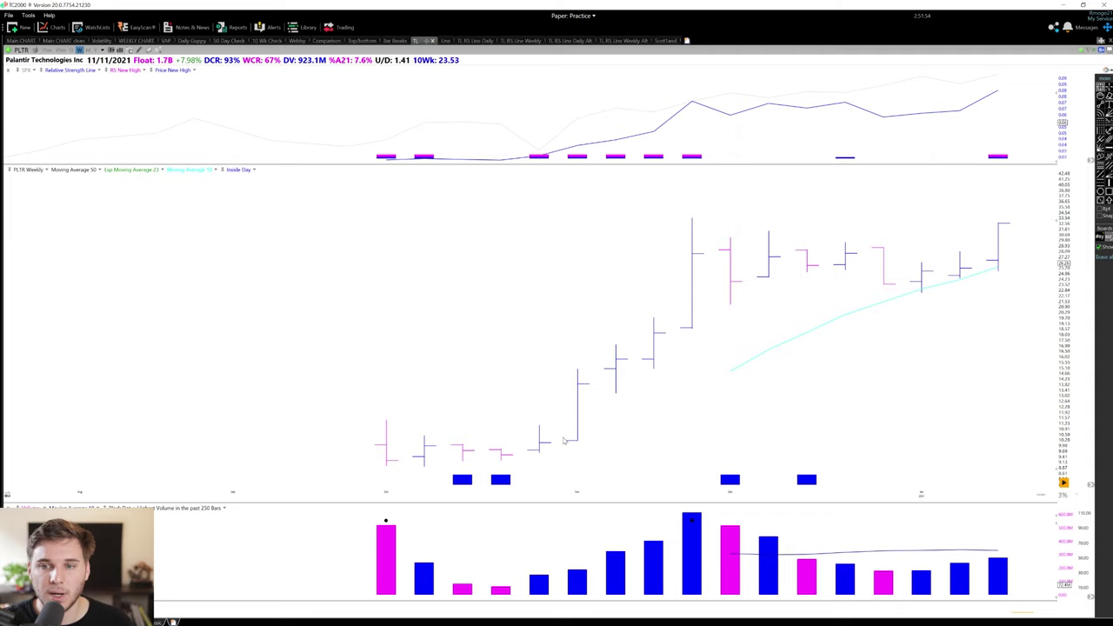
drag(343, 385, 343, 385)
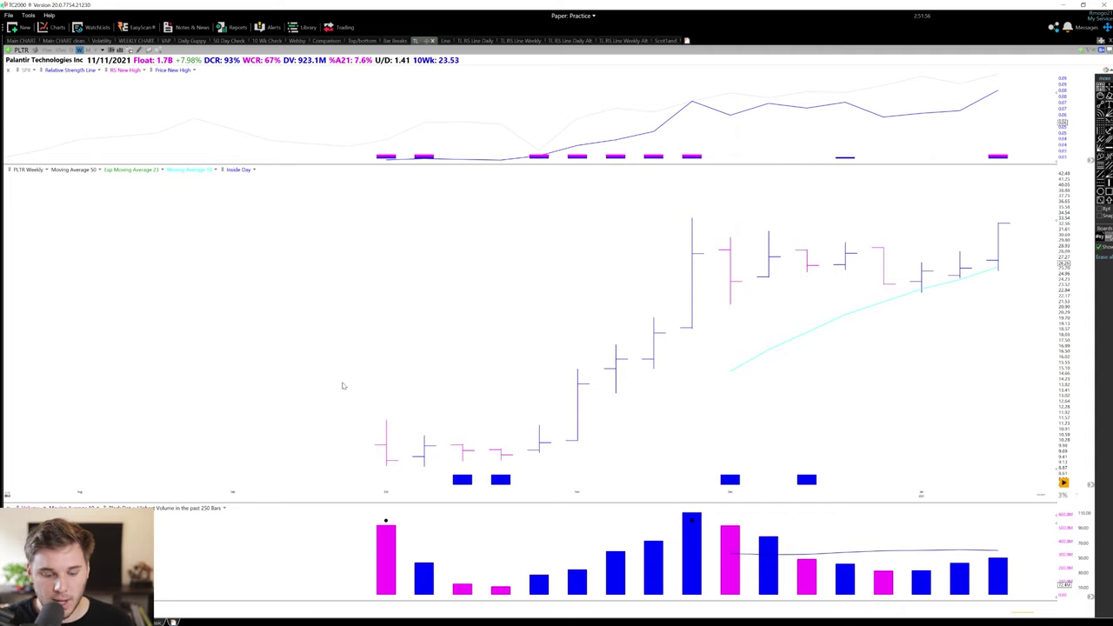
Load Unity Software (U) and zoom the chart in and out to review its bars.
text(u)
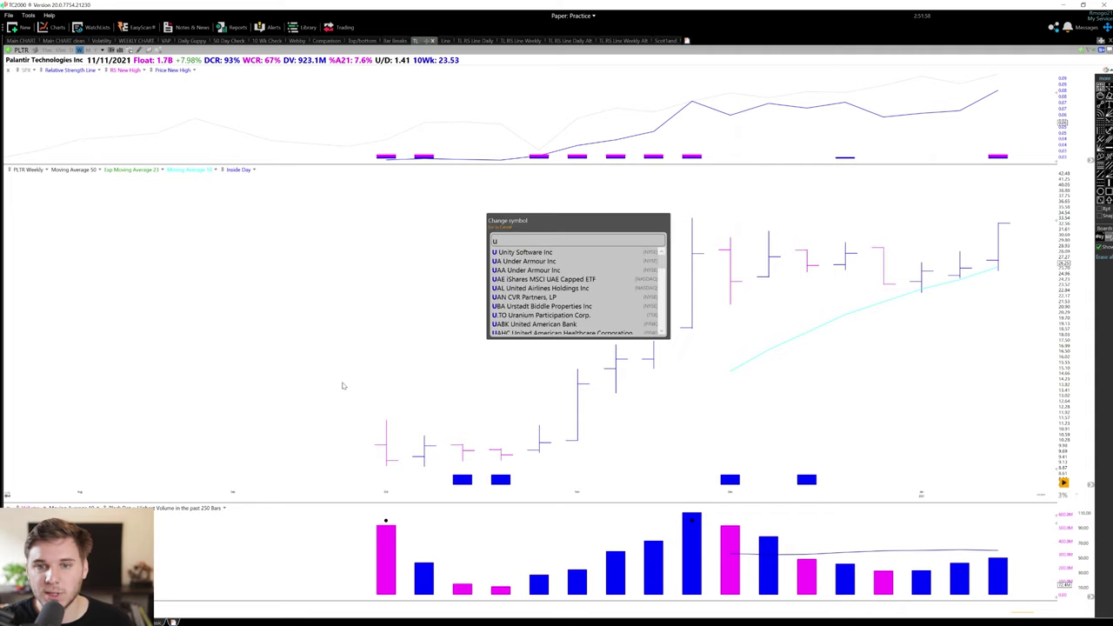
key(Return)
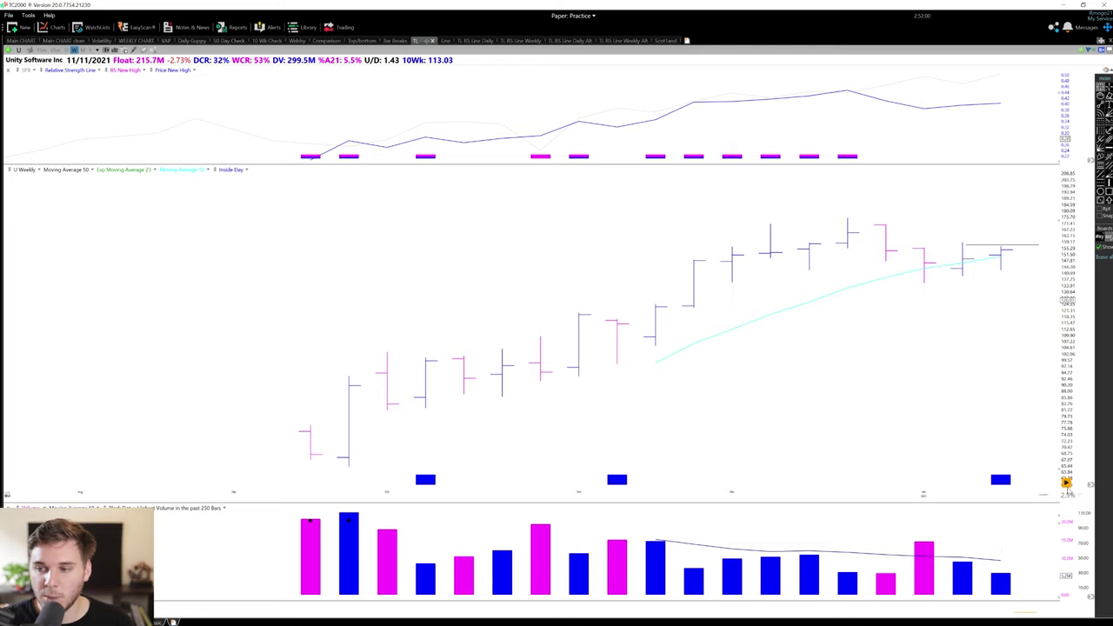
scroll(927, 428, up, 3)
scroll(873, 378, up, 3)
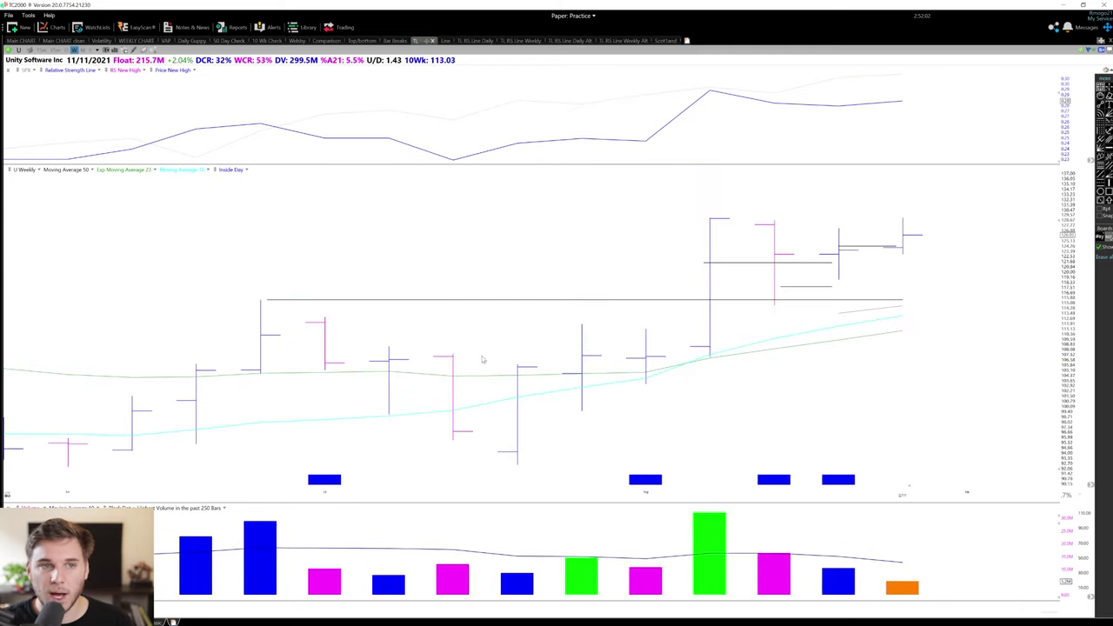
scroll(821, 243, down, 2)
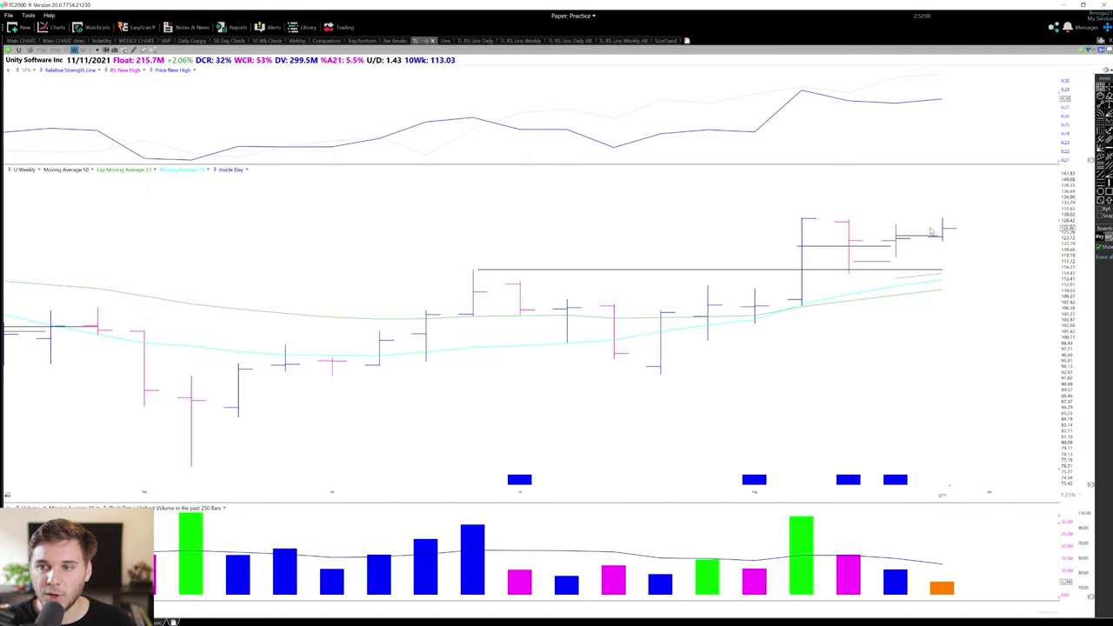
scroll(942, 245, up, 1)
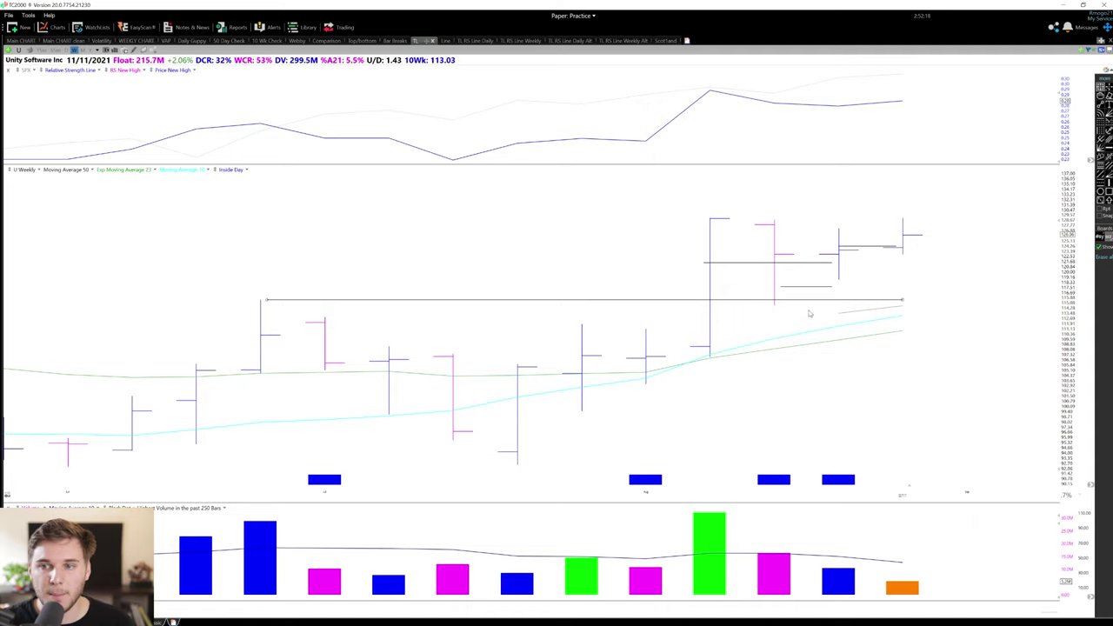
scroll(815, 329, down, 1)
scroll(816, 329, down, 2)
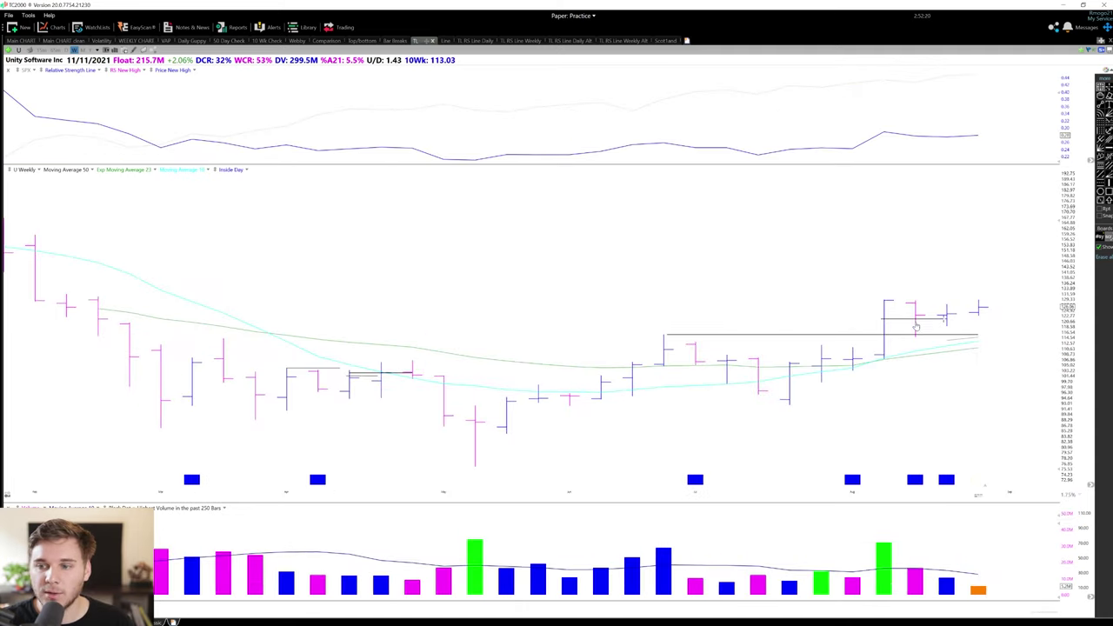
scroll(101, 77, up, 1)
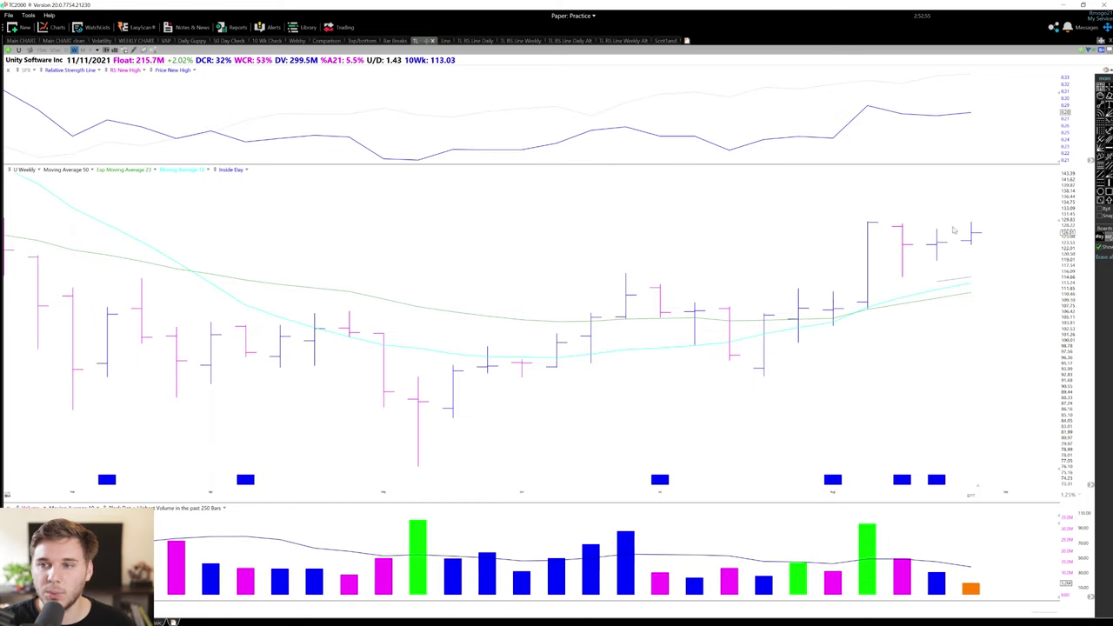
Switch Unity to daily bars with the D hotkey and zoom in.
key(d)
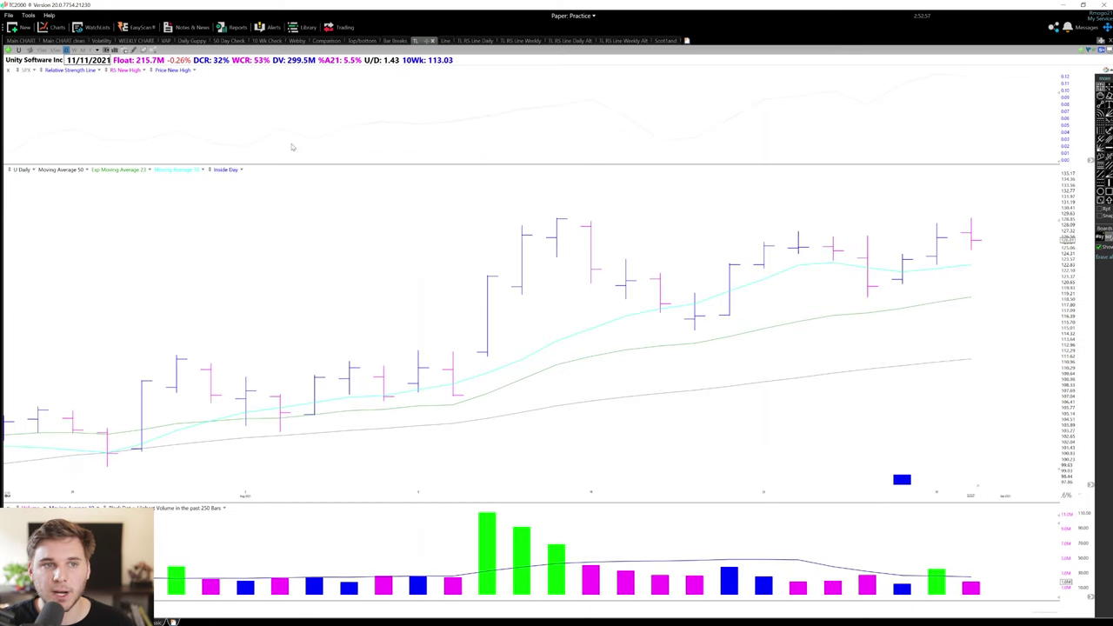
scroll(861, 263, up, 2)
scroll(861, 264, up, 1)
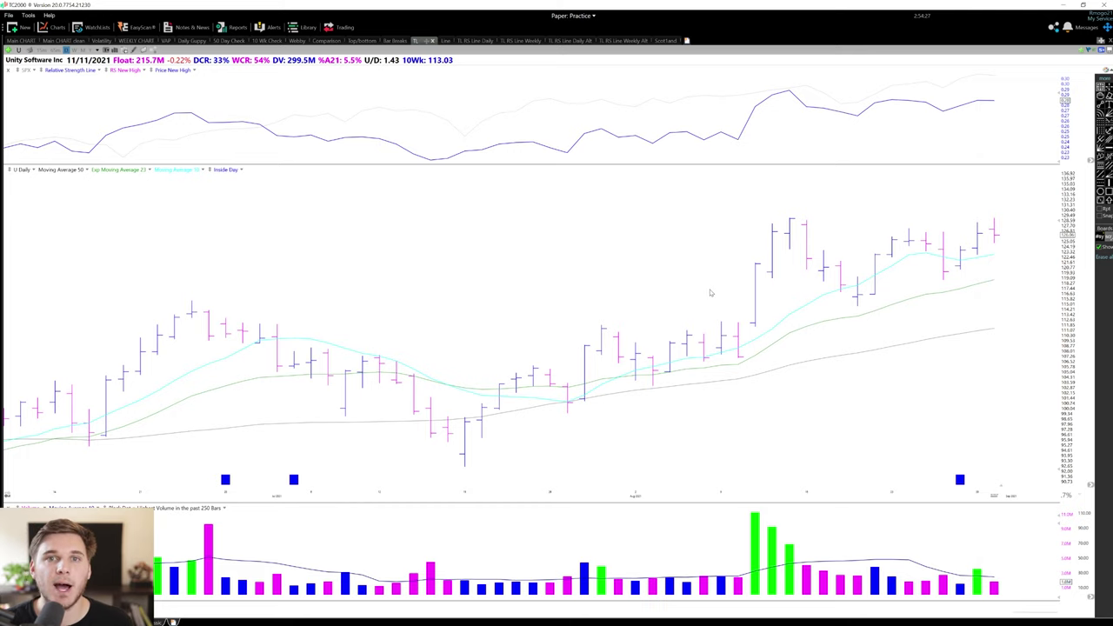
Switch Unity back to weekly bars and zoom in on the inside weeks.
click(73, 49)
scroll(1028, 301, up, 2)
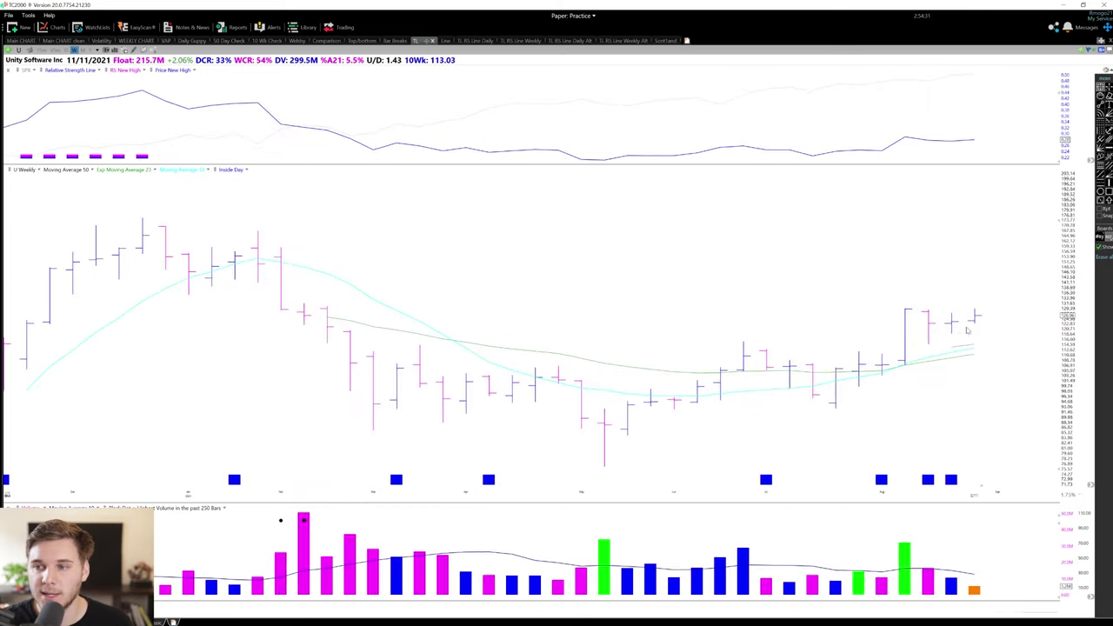